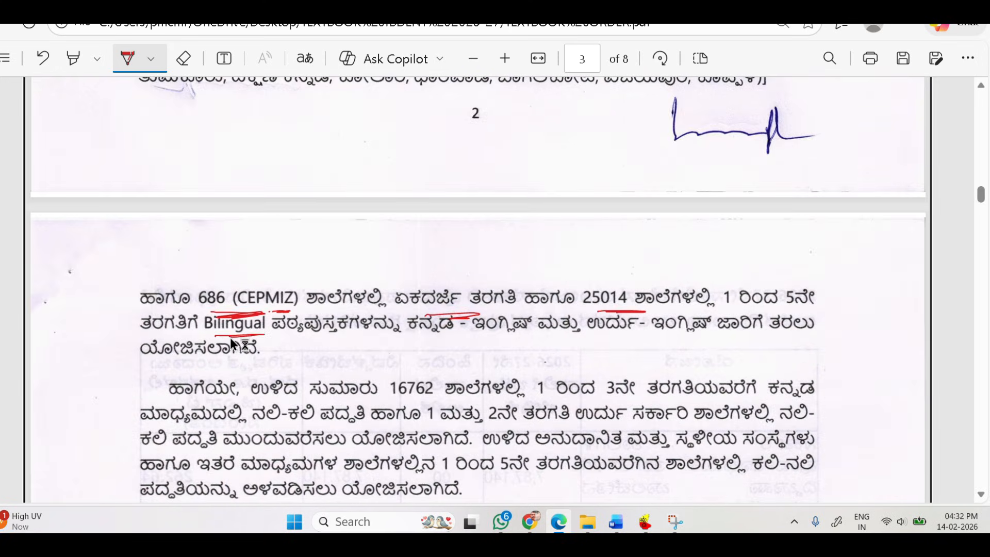
Box the Kannada–English and Urdu–English pairs on page 3 in red, and underline the key class and school phrases in the following paragraph.
{"action": "left_click_drag", "start_coordinate": [435, 344], "coordinate": [411, 322]}
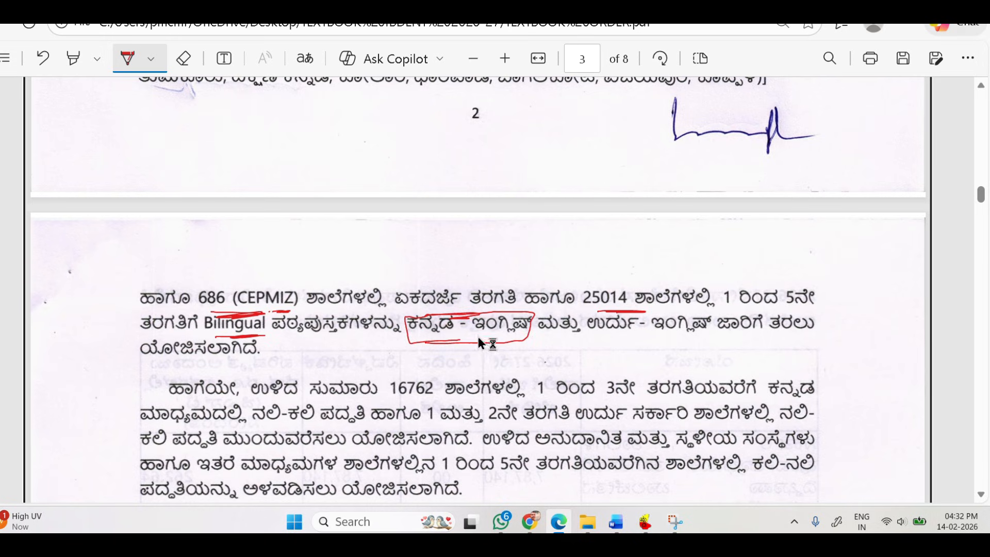
{"action": "left_click_drag", "start_coordinate": [717, 311], "coordinate": [594, 322]}
{"action": "scroll", "coordinate": [475, 310], "scroll_direction": "down", "scroll_amount": 2}
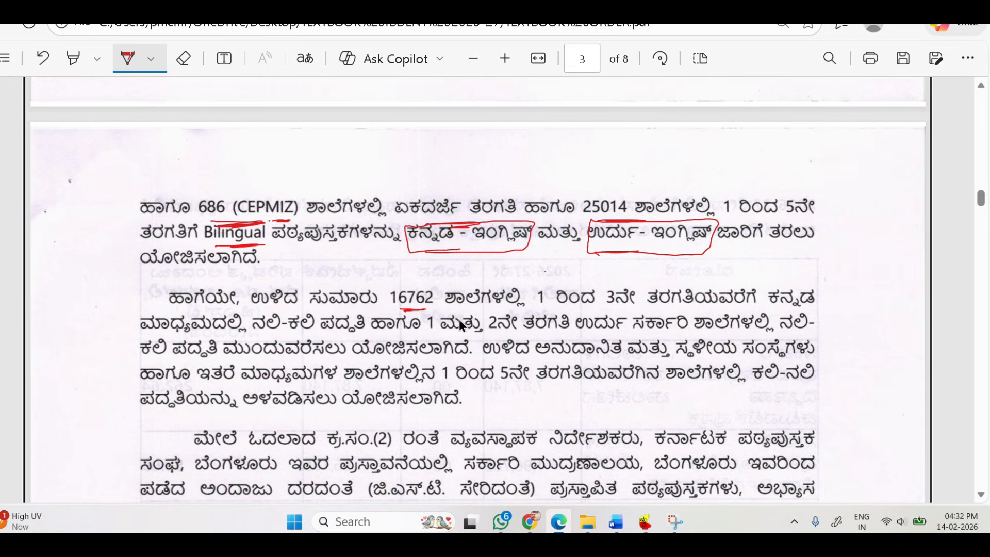
{"action": "left_click_drag", "start_coordinate": [549, 312], "coordinate": [610, 310]}
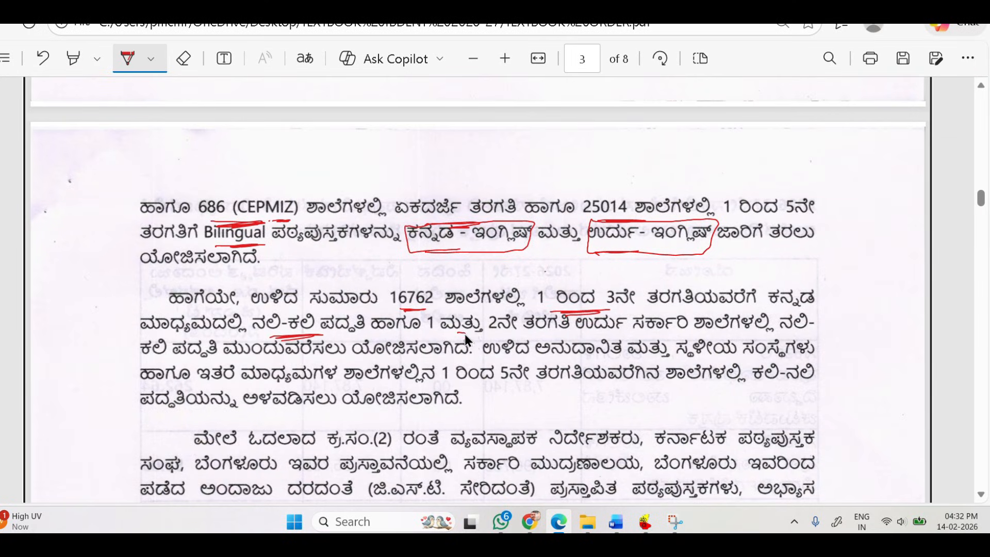
{"action": "left_click_drag", "start_coordinate": [672, 337], "coordinate": [755, 341]}
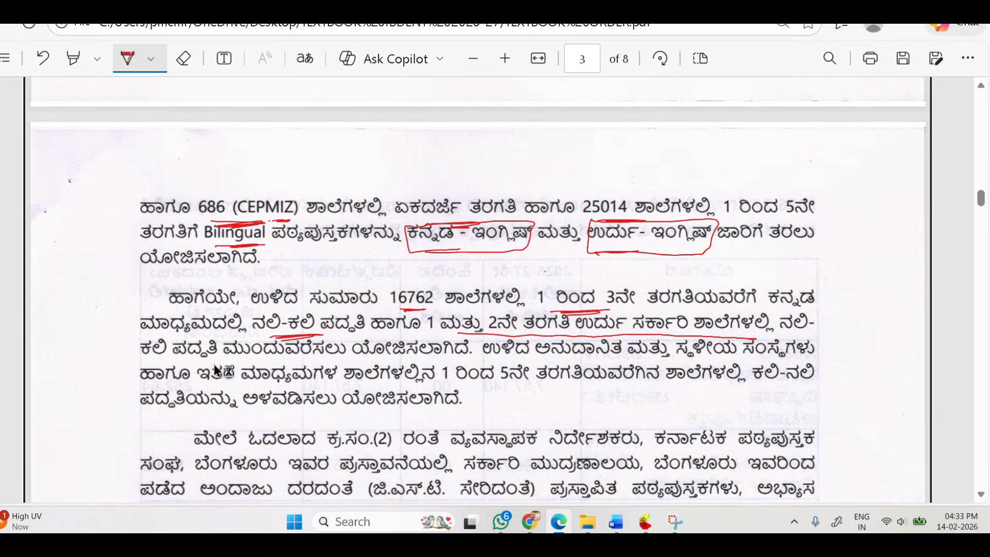
{"action": "left_click_drag", "start_coordinate": [270, 362], "coordinate": [400, 367]}
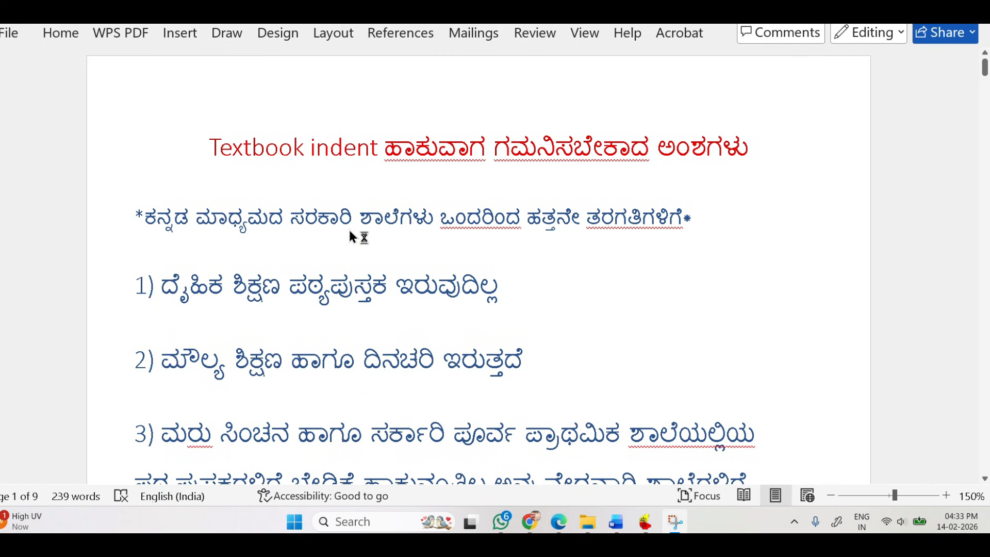
In the Word notes, underline the title, the class range and the physical education phrase in item 1, and handwrite 2026-27 above that item.
{"action": "left_click_drag", "start_coordinate": [278, 173], "coordinate": [365, 165]}
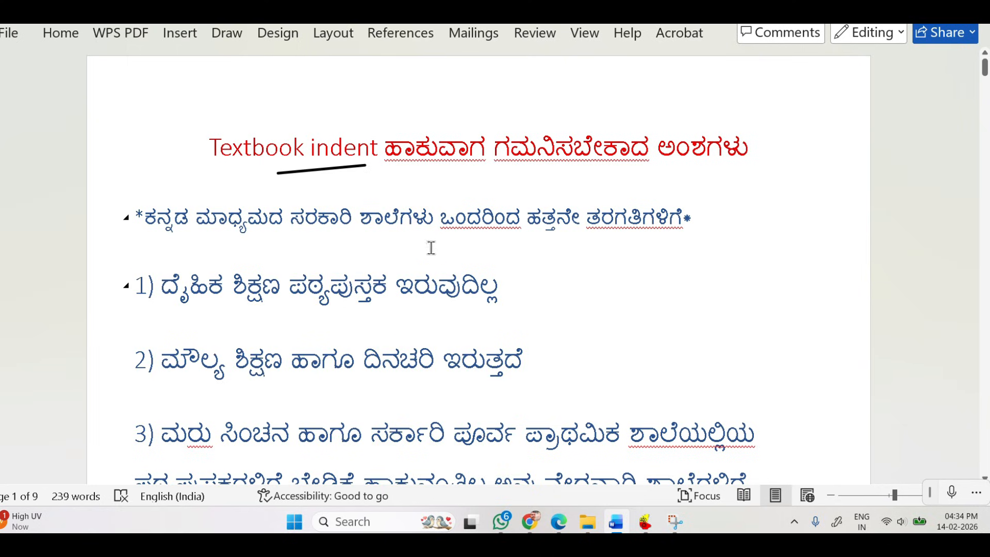
{"action": "left_click_drag", "start_coordinate": [485, 242], "coordinate": [628, 239]}
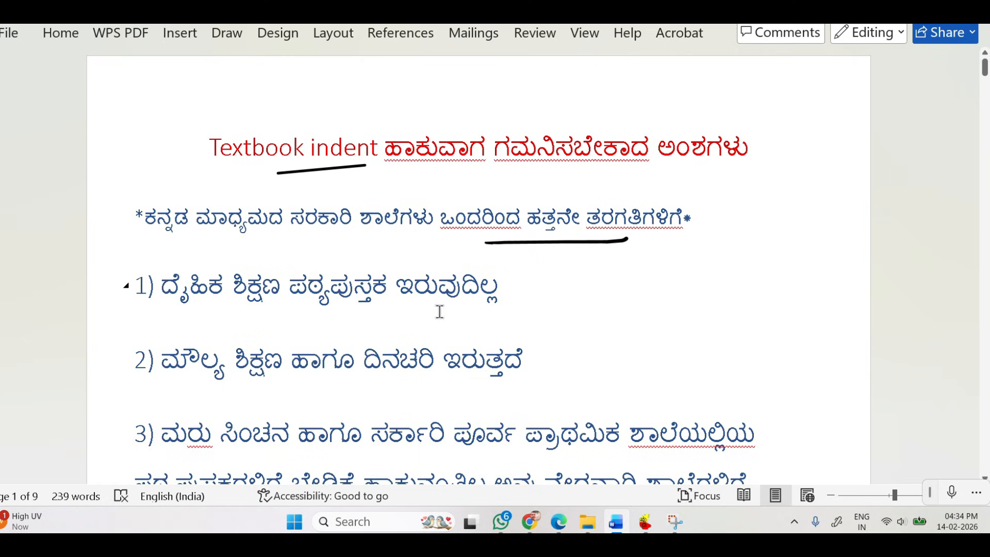
{"action": "mouse_move", "coordinate": [322, 249]}
{"action": "left_mouse_down"}
{"action": "mouse_move", "coordinate": [351, 263]}
{"action": "mouse_move", "coordinate": [413, 258]}
{"action": "mouse_move", "coordinate": [436, 243]}
{"action": "mouse_move", "coordinate": [428, 261]}
{"action": "left_mouse_up"}
{"action": "left_click_drag", "start_coordinate": [210, 310], "coordinate": [298, 309]}
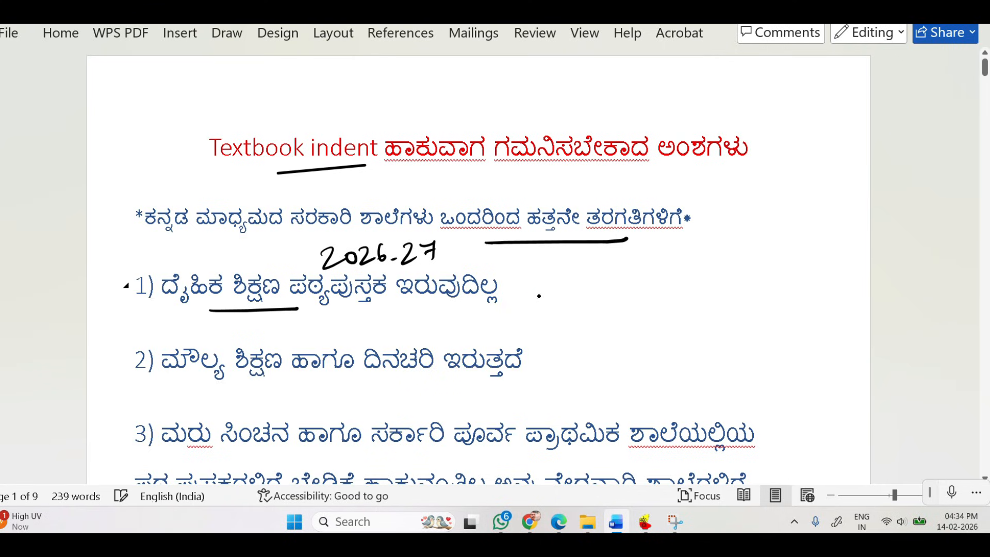
Handwrite the Kannada term for value education in quotation marks with "+(PE)" beside item 1, and underline the note.
{"action": "mouse_move", "coordinate": [554, 289]}
{"action": "left_mouse_down"}
{"action": "mouse_move", "coordinate": [608, 288]}
{"action": "mouse_move", "coordinate": [614, 310]}
{"action": "left_mouse_up"}
{"action": "mouse_move", "coordinate": [623, 274]}
{"action": "left_mouse_down"}
{"action": "mouse_move", "coordinate": [654, 281]}
{"action": "mouse_move", "coordinate": [690, 263]}
{"action": "mouse_move", "coordinate": [685, 274]}
{"action": "left_mouse_up"}
{"action": "left_click", "coordinate": [707, 248]}
{"action": "left_click", "coordinate": [713, 245]}
{"action": "left_click", "coordinate": [521, 269]}
{"action": "left_click_drag", "start_coordinate": [593, 313], "coordinate": [727, 290]}
{"action": "mouse_move", "coordinate": [638, 330]}
{"action": "left_mouse_down"}
{"action": "mouse_move", "coordinate": [659, 325]}
{"action": "mouse_move", "coordinate": [652, 342]}
{"action": "mouse_move", "coordinate": [672, 339]}
{"action": "left_mouse_up"}
{"action": "left_click", "coordinate": [669, 325]}
{"action": "mouse_move", "coordinate": [670, 320]}
{"action": "left_mouse_down"}
{"action": "mouse_move", "coordinate": [672, 330]}
{"action": "mouse_move", "coordinate": [715, 332]}
{"action": "left_mouse_up"}
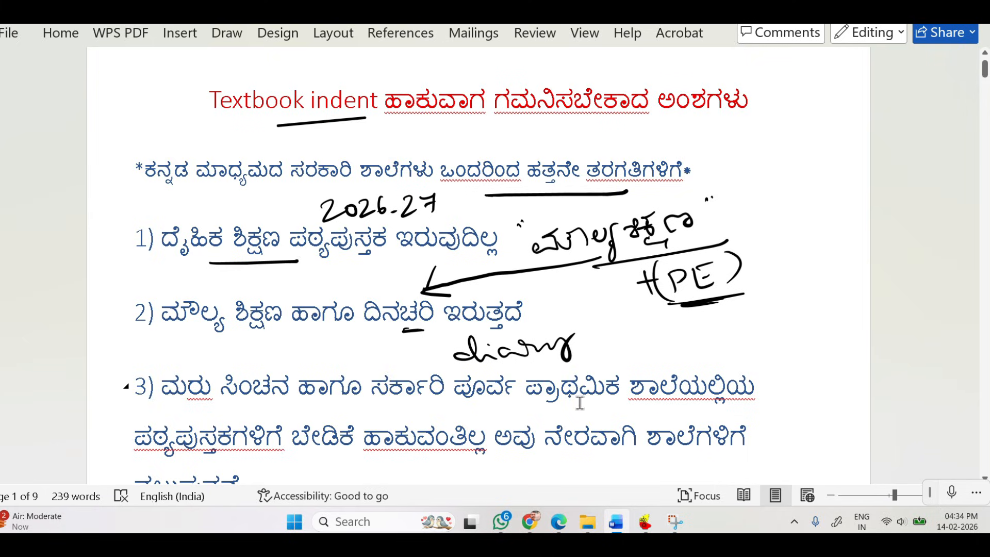
Handwrite "Pre-Primary" beside item 3, next to the government pre-primary schools phrase.
{"action": "scroll", "coordinate": [305, 401], "scroll_direction": "down", "scroll_amount": 1}
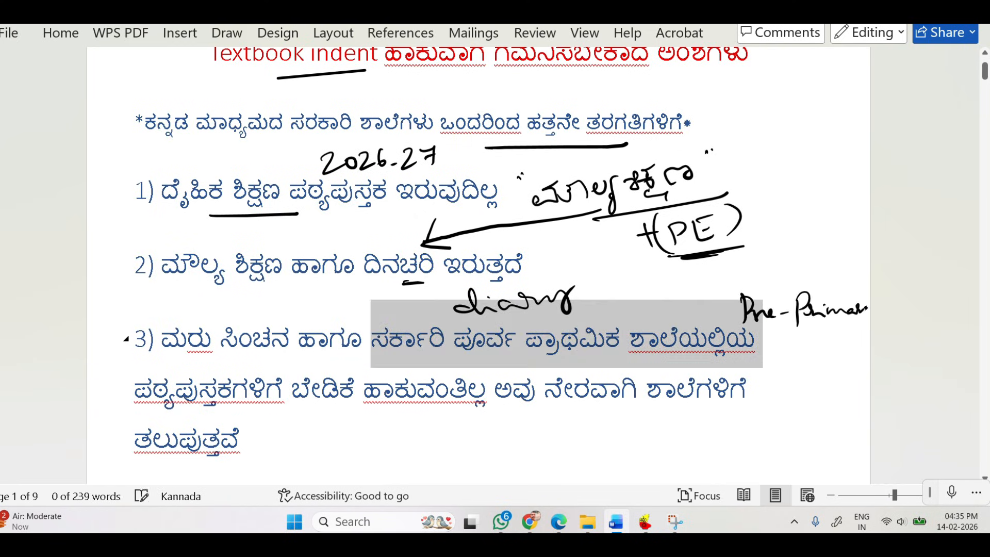
{"action": "left_click_drag", "start_coordinate": [861, 309], "coordinate": [864, 328]}
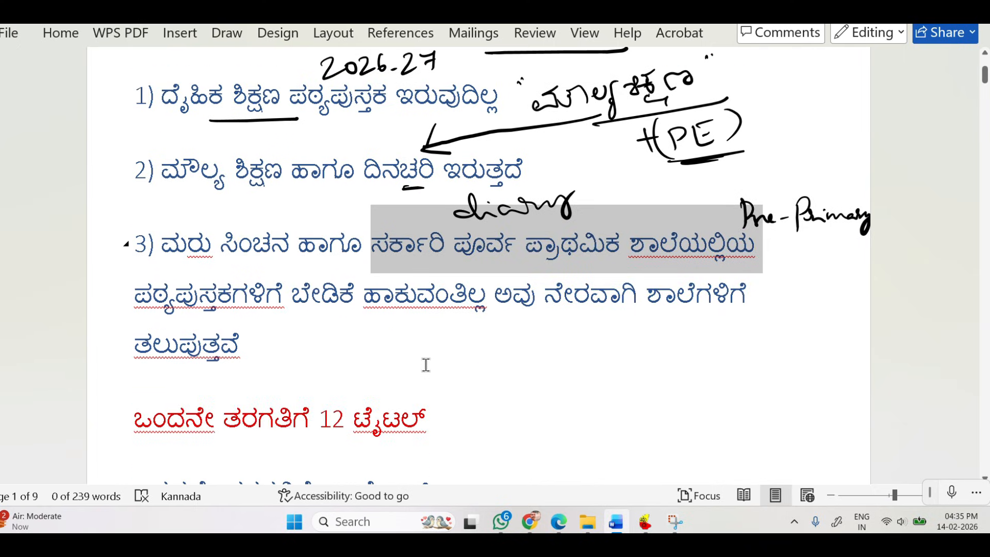
Highlight the class 1 title line and read through the title counts for classes 1 to 7 and the combined totals.
{"action": "scroll", "coordinate": [424, 365], "scroll_direction": "down", "scroll_amount": 4}
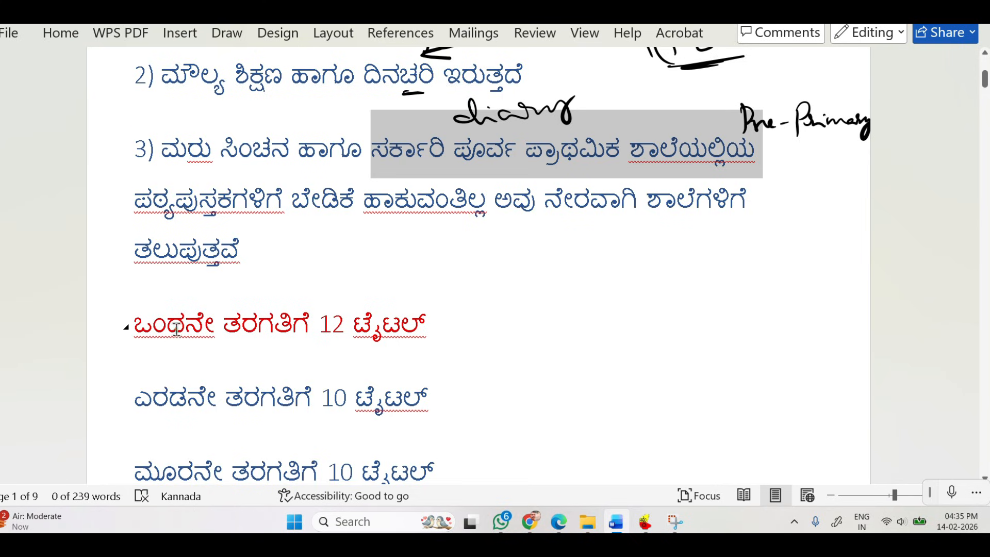
{"action": "scroll", "coordinate": [177, 331], "scroll_direction": "up", "scroll_amount": 1}
{"action": "left_click_drag", "start_coordinate": [177, 332], "coordinate": [406, 345]}
{"action": "scroll", "coordinate": [504, 334], "scroll_direction": "down", "scroll_amount": 2}
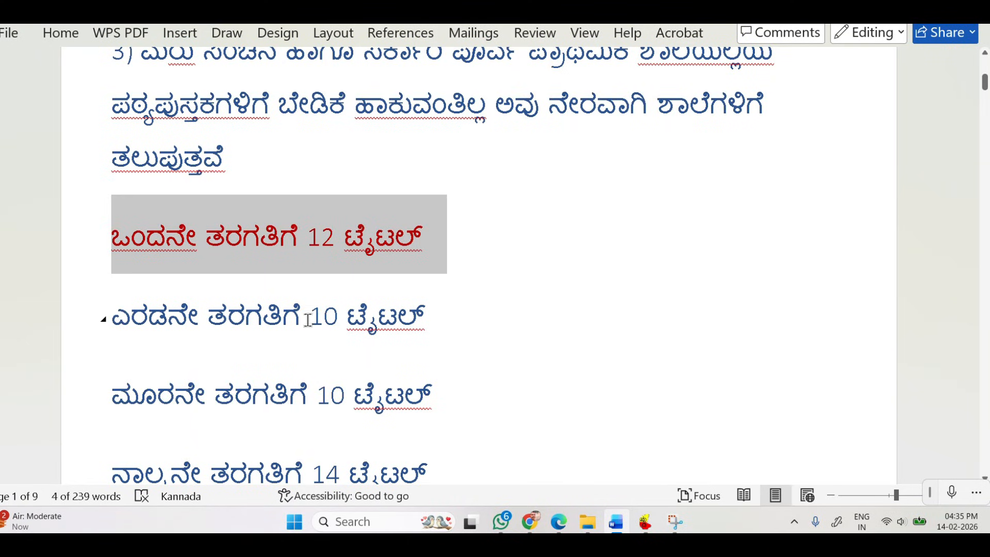
{"action": "scroll", "coordinate": [316, 399], "scroll_direction": "down", "scroll_amount": 2}
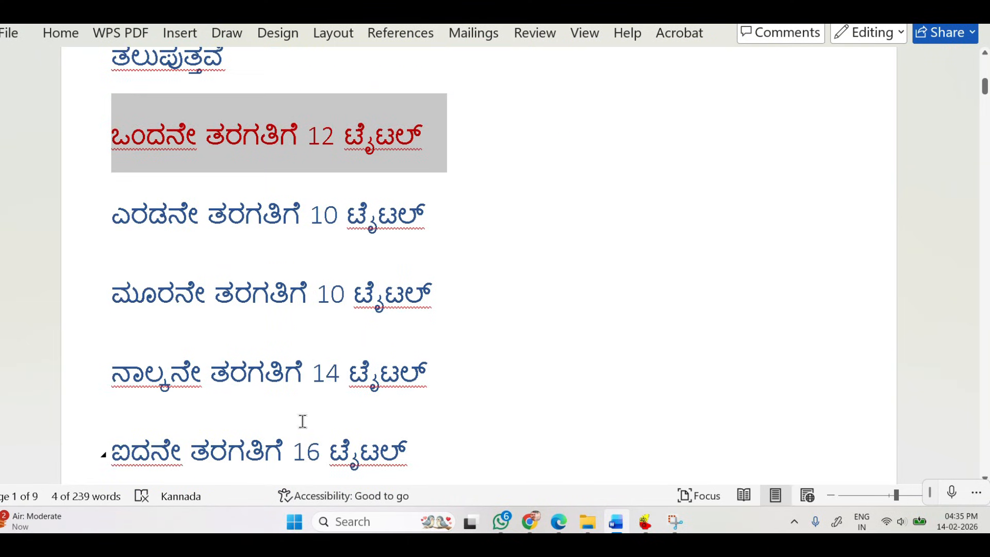
{"action": "scroll", "coordinate": [316, 377], "scroll_direction": "down", "scroll_amount": 1}
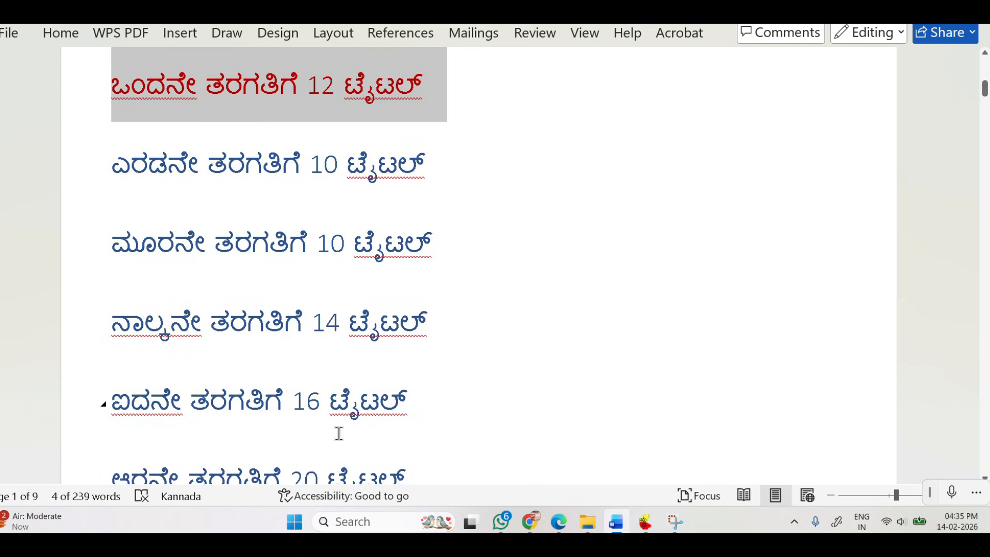
{"action": "scroll", "coordinate": [416, 347], "scroll_direction": "down", "scroll_amount": 2}
{"action": "scroll", "coordinate": [179, 342], "scroll_direction": "down", "scroll_amount": 1}
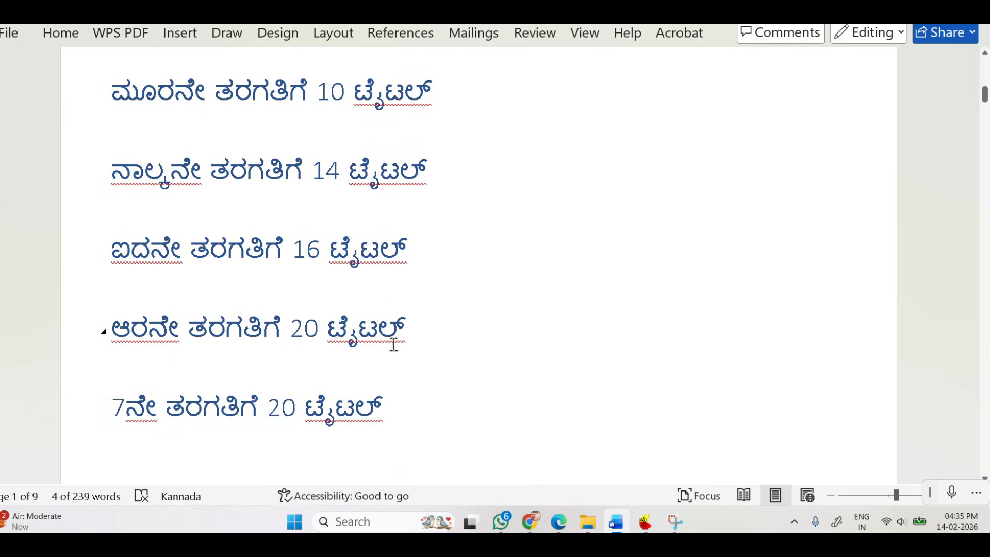
{"action": "scroll", "coordinate": [516, 393], "scroll_direction": "down", "scroll_amount": 3}
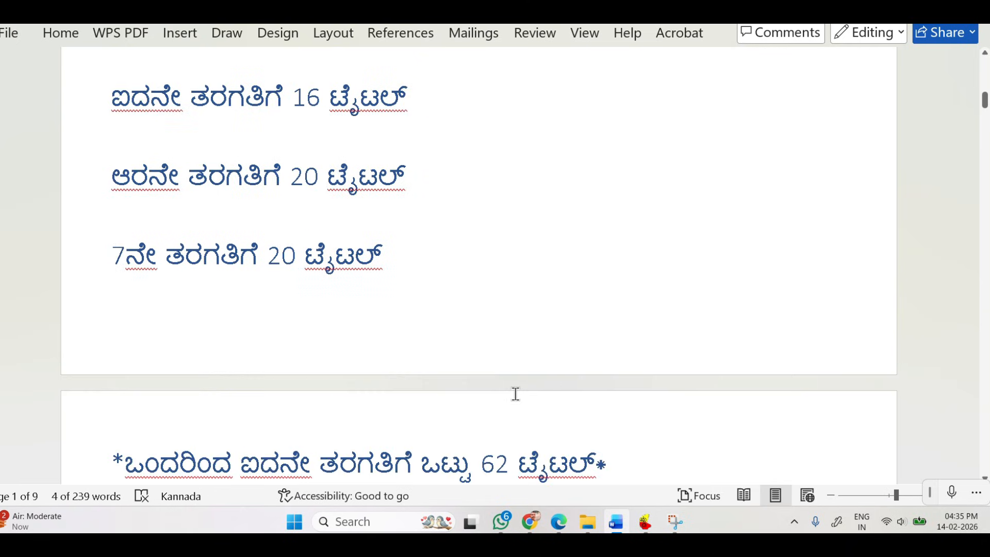
{"action": "scroll", "coordinate": [516, 394], "scroll_direction": "down", "scroll_amount": 4}
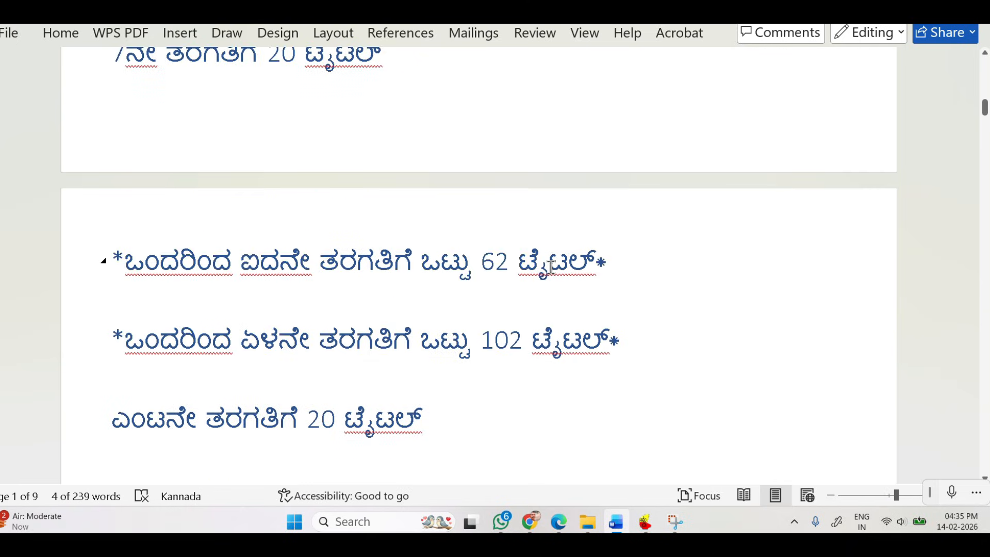
Handwrite an underlined "LPS" beside the bracketed class 1–5 total of 62 titles, and underline the class 1–7 total line.
{"action": "left_click_drag", "start_coordinate": [637, 232], "coordinate": [660, 264]}
{"action": "mouse_move", "coordinate": [666, 229]}
{"action": "left_mouse_down"}
{"action": "mouse_move", "coordinate": [671, 273]}
{"action": "mouse_move", "coordinate": [671, 253]}
{"action": "mouse_move", "coordinate": [691, 262]}
{"action": "left_mouse_up"}
{"action": "mouse_move", "coordinate": [627, 287]}
{"action": "left_mouse_down"}
{"action": "mouse_move", "coordinate": [701, 278]}
{"action": "mouse_move", "coordinate": [629, 286]}
{"action": "left_mouse_up"}
{"action": "mouse_move", "coordinate": [500, 292]}
{"action": "left_mouse_down"}
{"action": "mouse_move", "coordinate": [542, 287]}
{"action": "mouse_move", "coordinate": [533, 289]}
{"action": "left_mouse_up"}
{"action": "left_click_drag", "start_coordinate": [569, 227], "coordinate": [585, 299]}
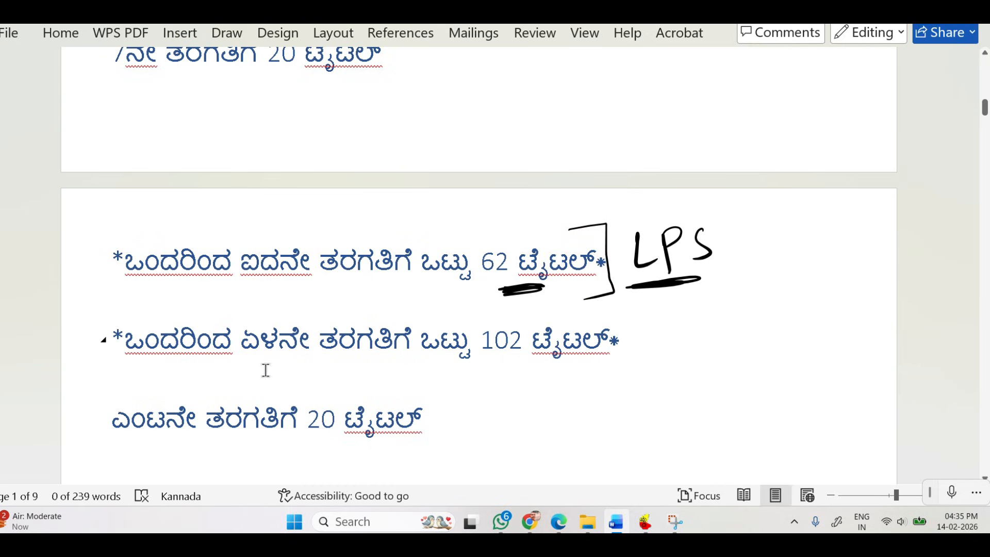
{"action": "mouse_move", "coordinate": [363, 371]}
{"action": "left_mouse_down"}
{"action": "mouse_move", "coordinate": [597, 361]}
{"action": "mouse_move", "coordinate": [549, 317]}
{"action": "mouse_move", "coordinate": [469, 328]}
{"action": "mouse_move", "coordinate": [491, 365]}
{"action": "left_mouse_up"}
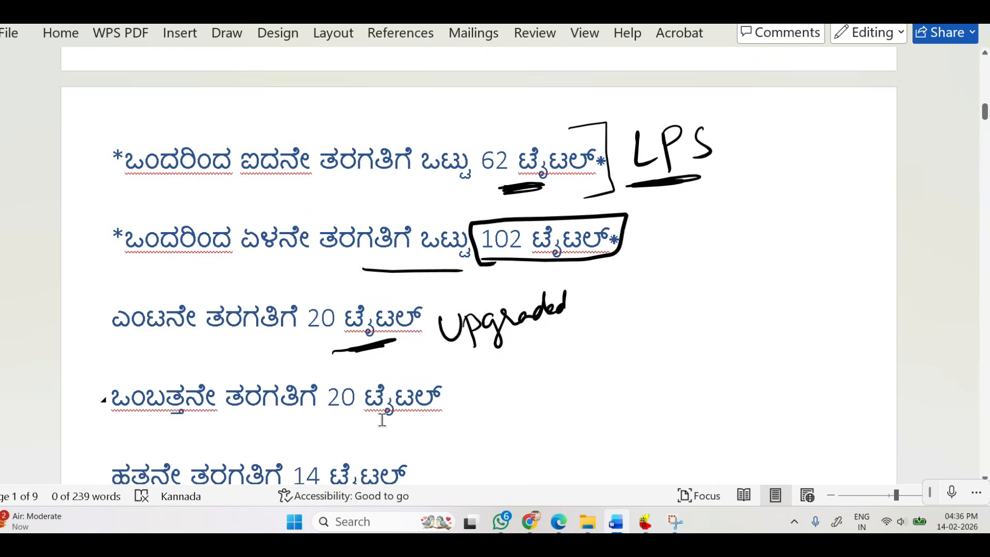
Examine the aided Kannada-medium schools section, highlighting its heading and the title totals for classes 1–5 and 6–10.
{"action": "scroll", "coordinate": [314, 415], "scroll_direction": "down", "scroll_amount": 1}
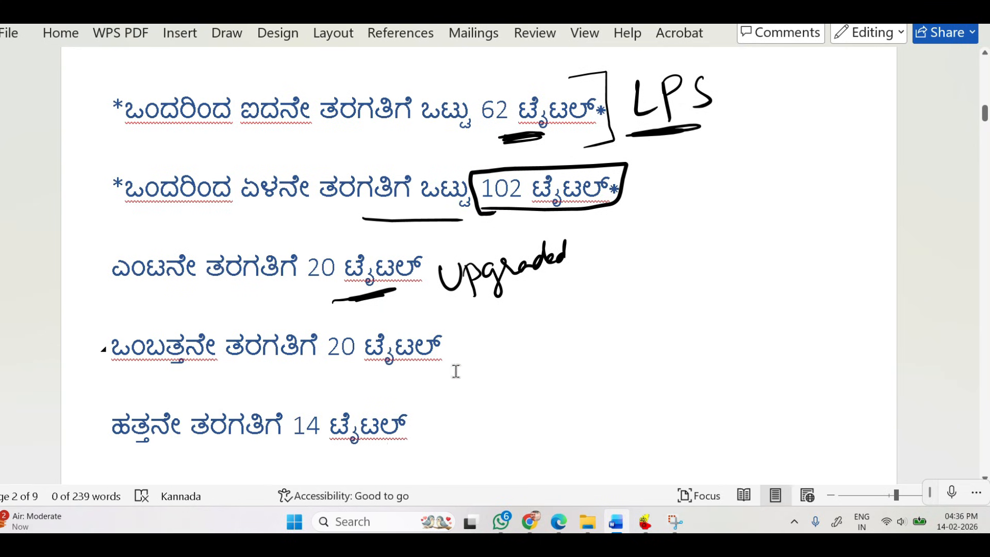
{"action": "scroll", "coordinate": [519, 332], "scroll_direction": "down", "scroll_amount": 5}
{"action": "scroll", "coordinate": [534, 186], "scroll_direction": "up", "scroll_amount": 20}
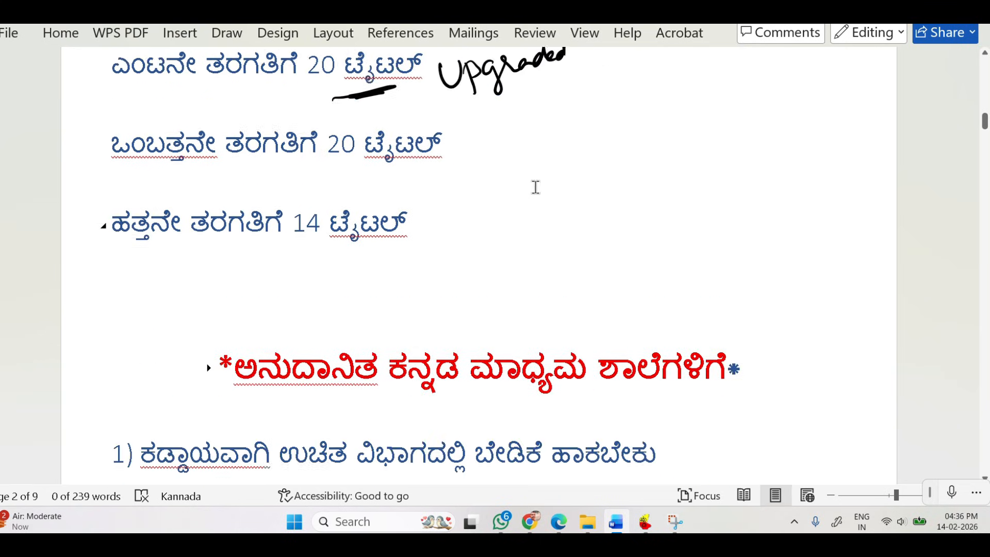
{"action": "scroll", "coordinate": [536, 181], "scroll_direction": "down", "scroll_amount": 20}
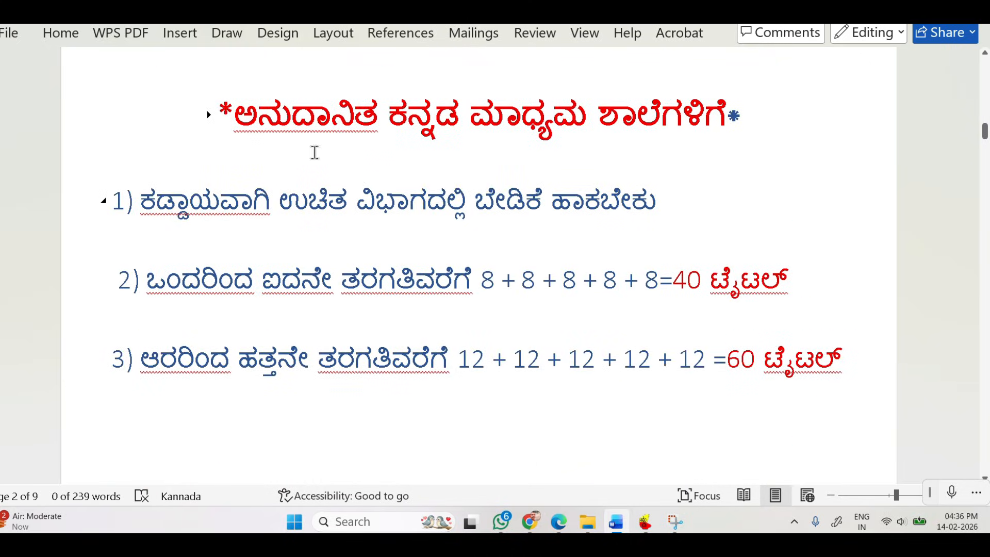
{"action": "left_click_drag", "start_coordinate": [234, 114], "coordinate": [676, 115]}
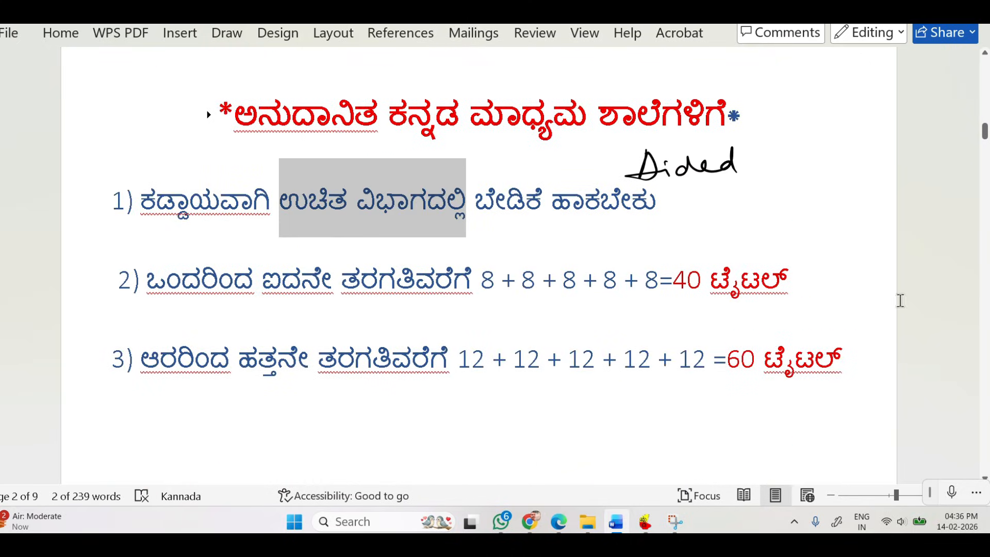
{"action": "left_click_drag", "start_coordinate": [675, 281], "coordinate": [798, 283]}
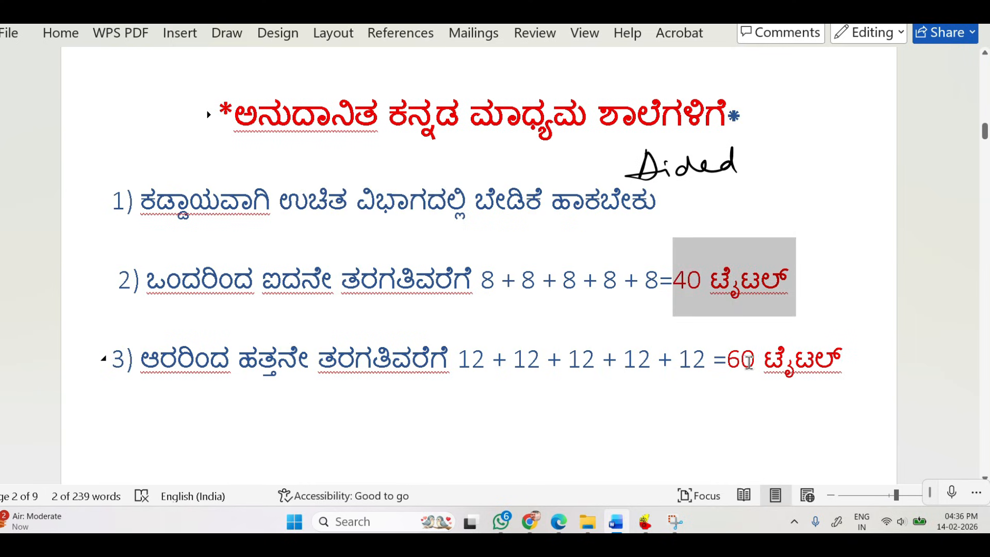
{"action": "left_click_drag", "start_coordinate": [728, 360], "coordinate": [848, 367]}
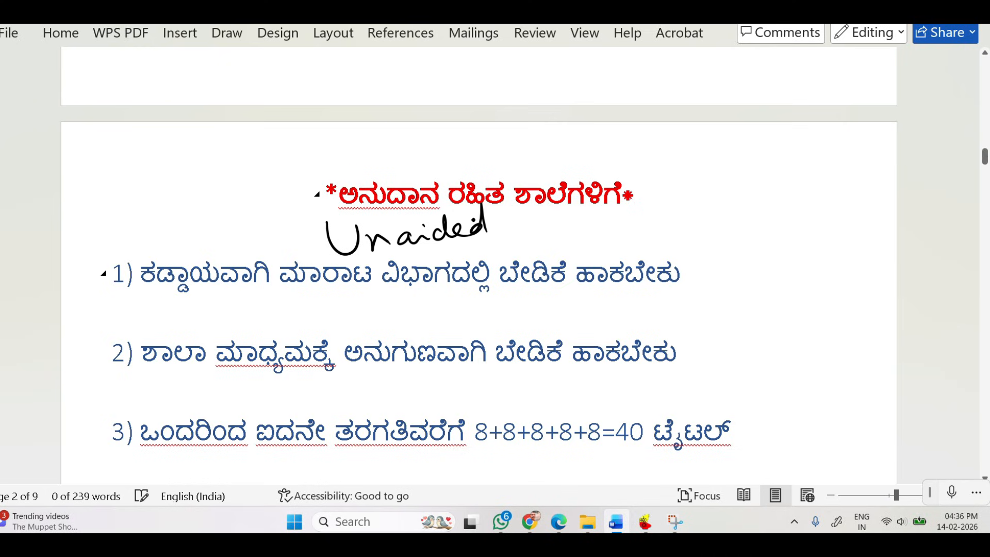
Highlight the sales section phrase in item 1 for unaided schools, and handwrite "25%" and an underlined "Advance" beside it.
{"action": "left_click_drag", "start_coordinate": [278, 272], "coordinate": [488, 281]}
{"action": "left_click_drag", "start_coordinate": [699, 296], "coordinate": [721, 311]}
{"action": "mouse_move", "coordinate": [730, 292]}
{"action": "left_mouse_down"}
{"action": "mouse_move", "coordinate": [732, 314]}
{"action": "mouse_move", "coordinate": [745, 287]}
{"action": "left_mouse_up"}
{"action": "left_click_drag", "start_coordinate": [773, 287], "coordinate": [758, 319]}
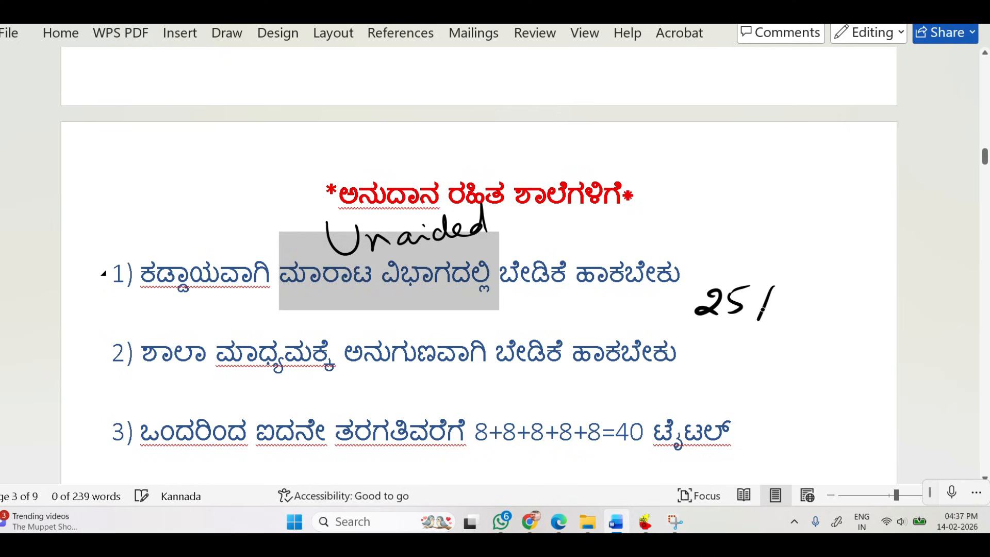
{"action": "mouse_move", "coordinate": [722, 255]}
{"action": "left_mouse_down"}
{"action": "mouse_move", "coordinate": [745, 251]}
{"action": "mouse_move", "coordinate": [746, 234]}
{"action": "left_mouse_up"}
{"action": "left_click_drag", "start_coordinate": [758, 233], "coordinate": [764, 242]}
{"action": "left_click_drag", "start_coordinate": [771, 227], "coordinate": [802, 219]}
{"action": "left_click_drag", "start_coordinate": [725, 264], "coordinate": [848, 236]}
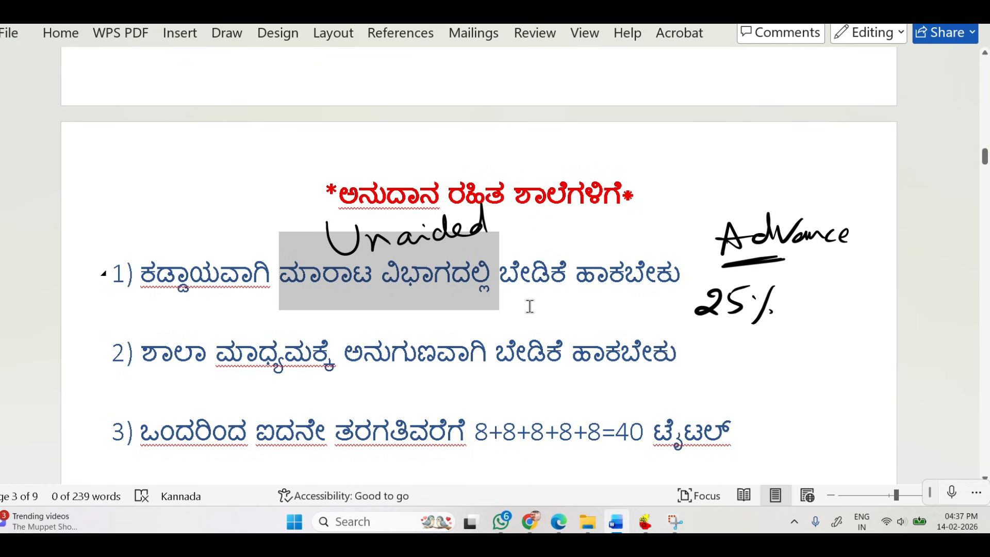
Read the remaining rules for unaided schools and highlight the item 5 payment requirement.
{"action": "scroll", "coordinate": [229, 374], "scroll_direction": "down", "scroll_amount": 2}
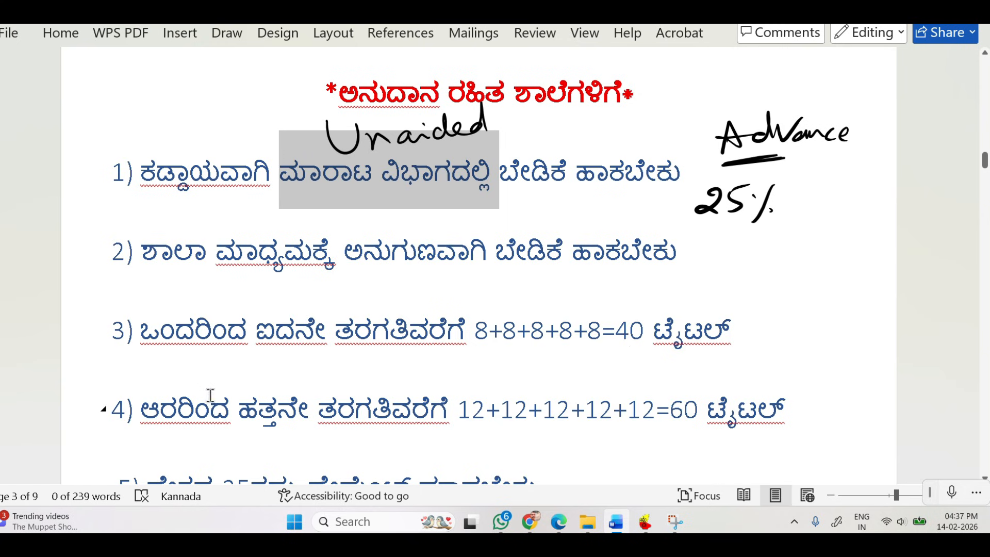
{"action": "scroll", "coordinate": [210, 395], "scroll_direction": "down", "scroll_amount": 2}
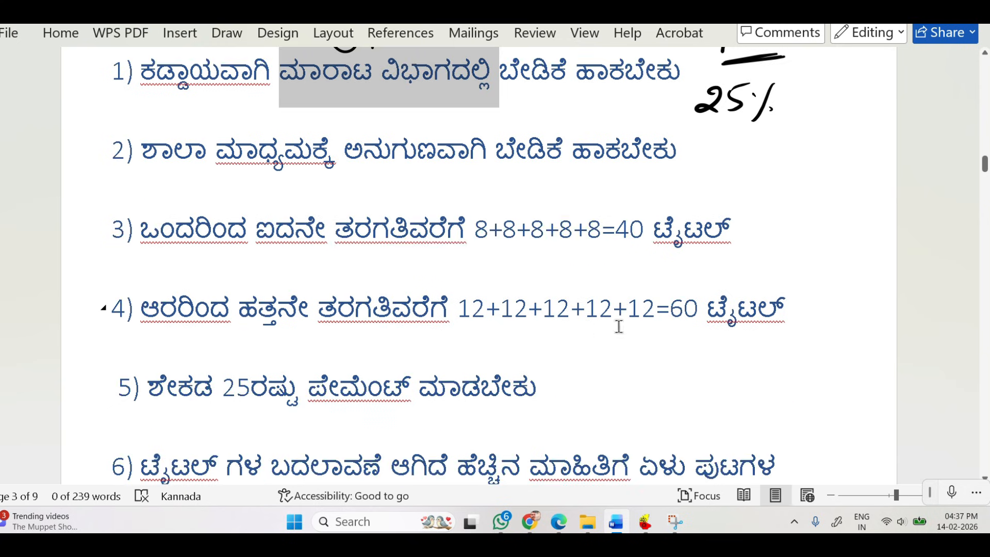
{"action": "scroll", "coordinate": [216, 390], "scroll_direction": "down", "scroll_amount": 2}
{"action": "left_click_drag", "start_coordinate": [149, 284], "coordinate": [543, 296]}
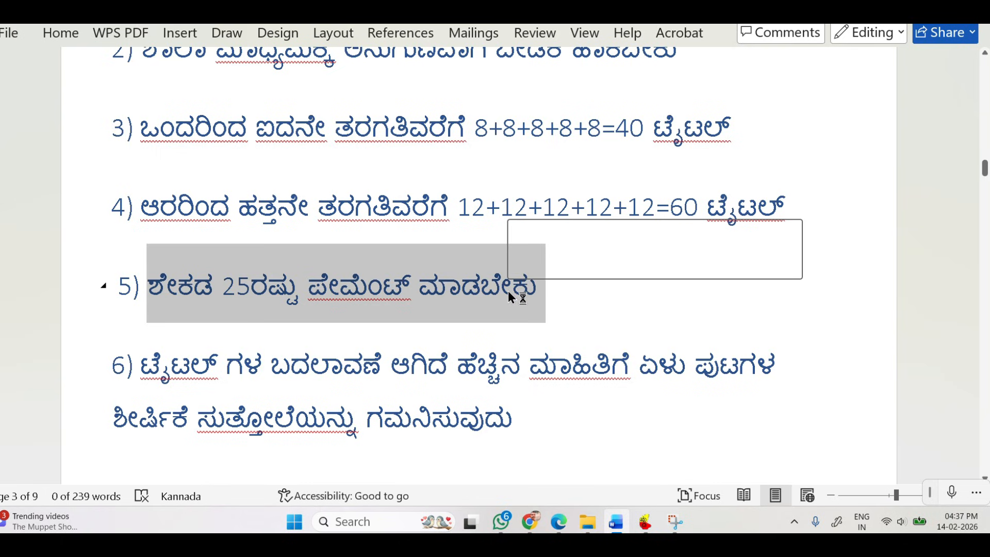
{"action": "left_click", "coordinate": [547, 301]}
Highlight the bilingual schools heading and read the indent rules and title counts beneath it.
{"action": "scroll", "coordinate": [110, 407], "scroll_direction": "down", "scroll_amount": 1}
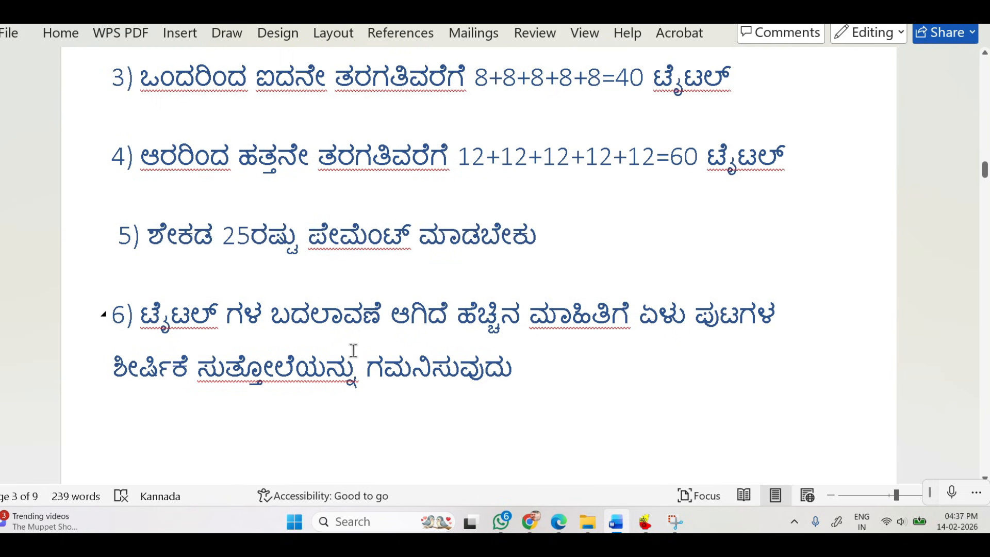
{"action": "scroll", "coordinate": [380, 347], "scroll_direction": "down", "scroll_amount": 4}
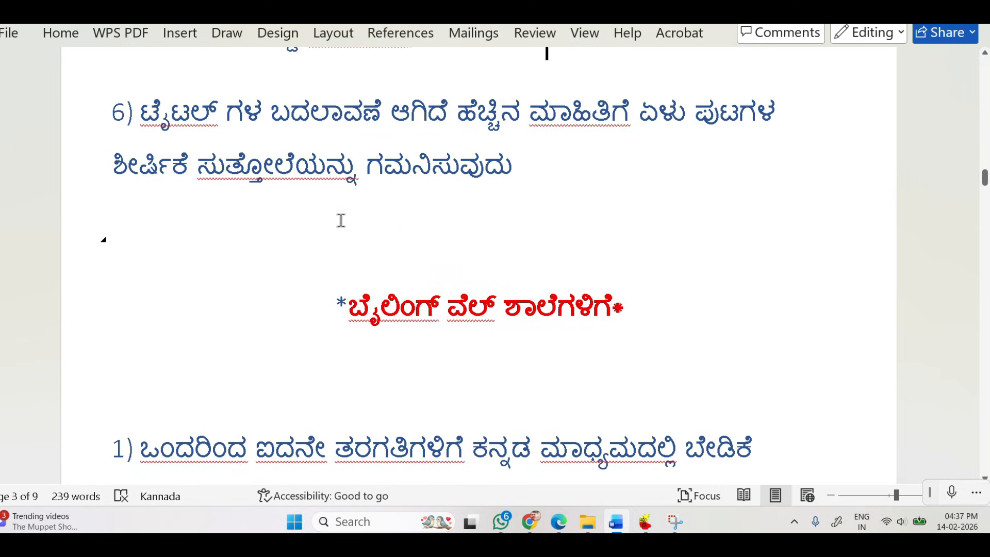
{"action": "scroll", "coordinate": [564, 299], "scroll_direction": "down", "scroll_amount": 3}
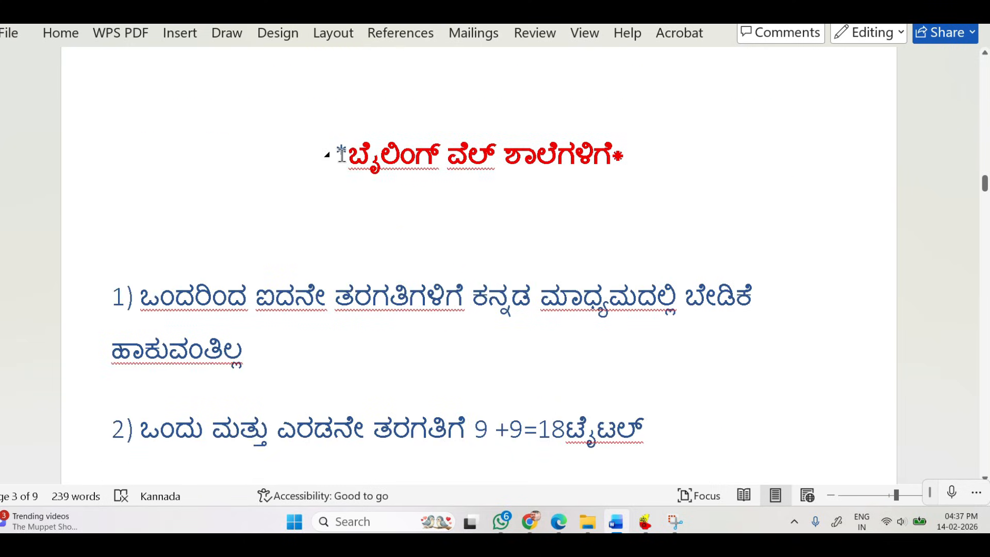
{"action": "left_click_drag", "start_coordinate": [341, 154], "coordinate": [640, 154]}
{"action": "scroll", "coordinate": [639, 154], "scroll_direction": "down", "scroll_amount": 2}
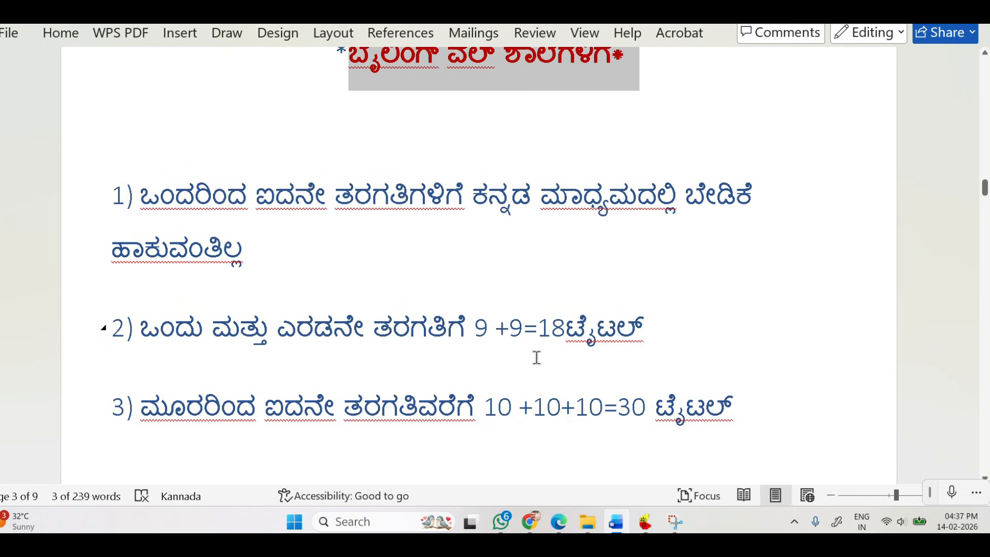
Read rules 2 to 4 for bilingual schools and highlight item 5 about the seven-page titles circular.
{"action": "scroll", "coordinate": [342, 349], "scroll_direction": "down", "scroll_amount": 3}
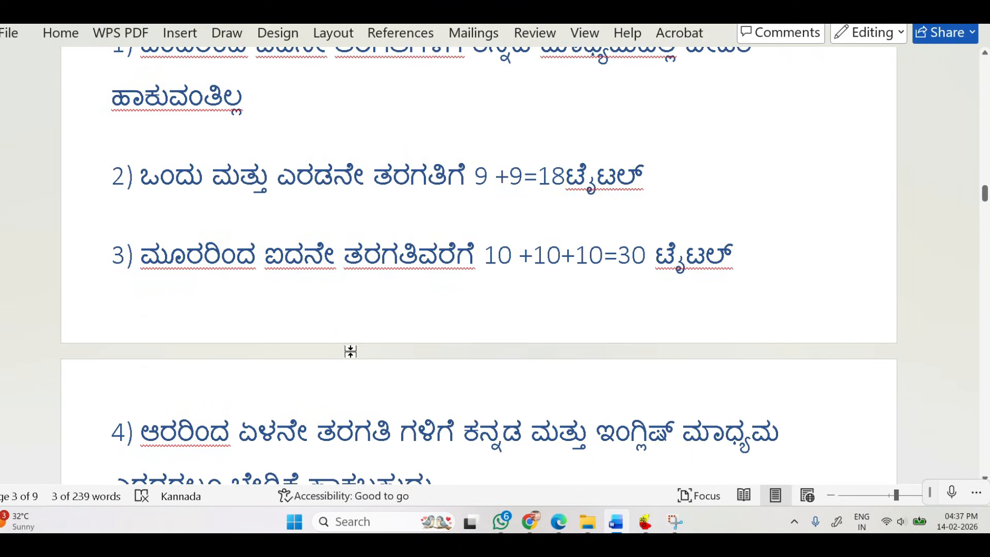
{"action": "scroll", "coordinate": [253, 343], "scroll_direction": "down", "scroll_amount": 4}
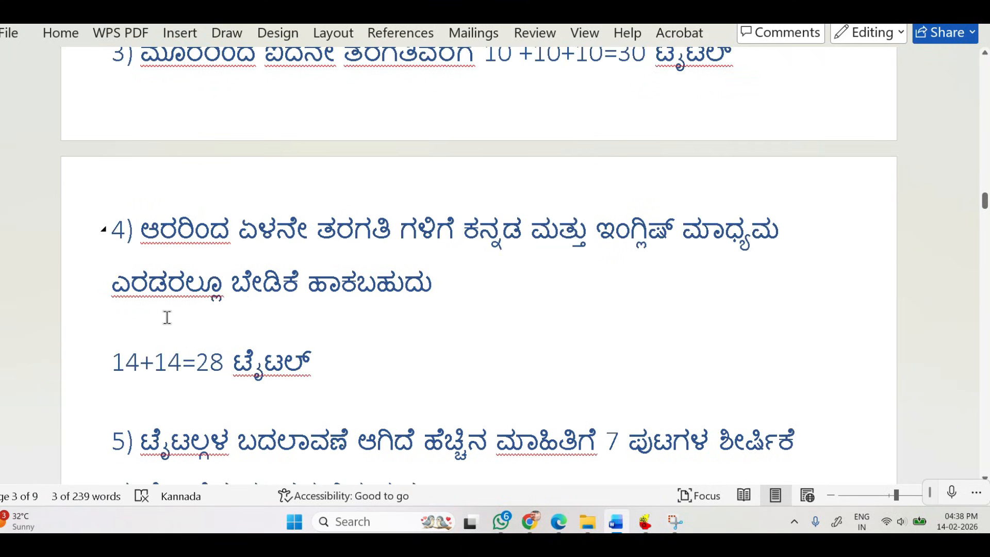
{"action": "scroll", "coordinate": [195, 343], "scroll_direction": "down", "scroll_amount": 2}
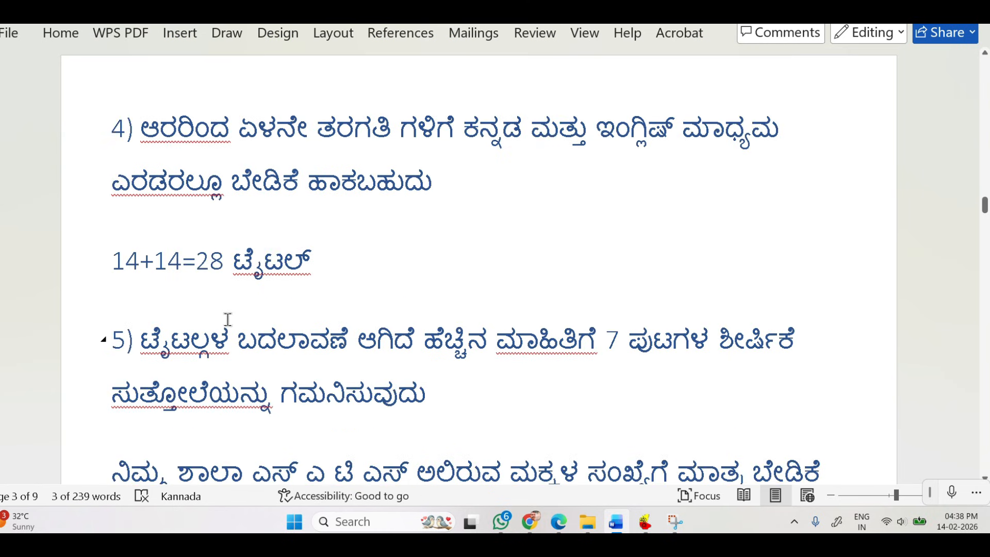
{"action": "scroll", "coordinate": [346, 348], "scroll_direction": "down", "scroll_amount": 2}
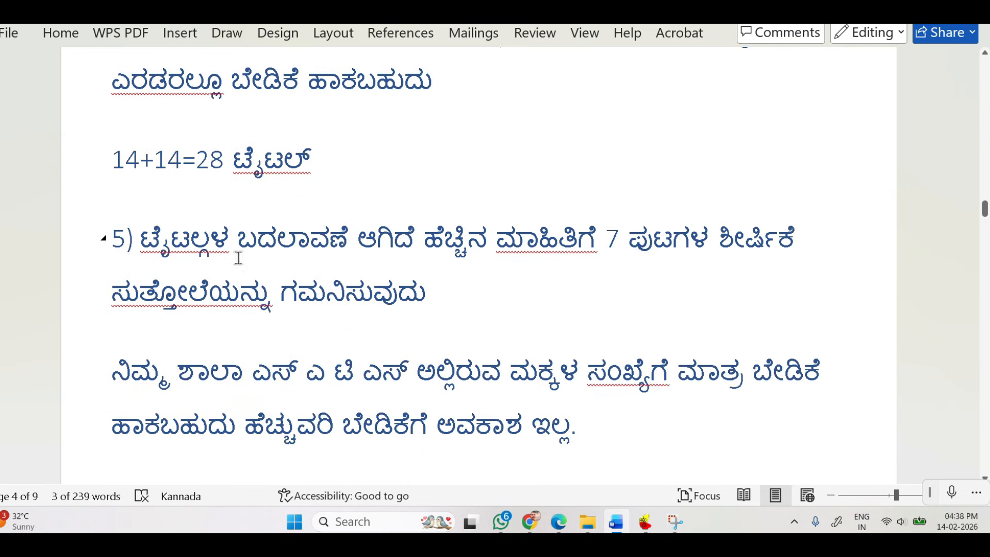
{"action": "left_click_drag", "start_coordinate": [140, 240], "coordinate": [756, 307]}
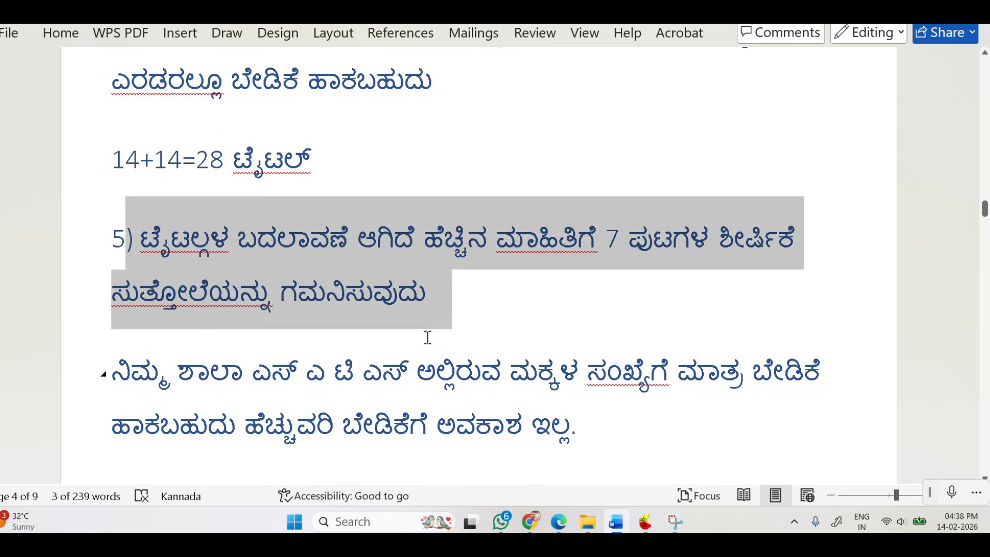
Below the note limiting indents to the school's SATS student count, handwrite an underlined "STS" with a bracket and an underlined mark beside it.
{"action": "scroll", "coordinate": [431, 338], "scroll_direction": "down", "scroll_amount": 3}
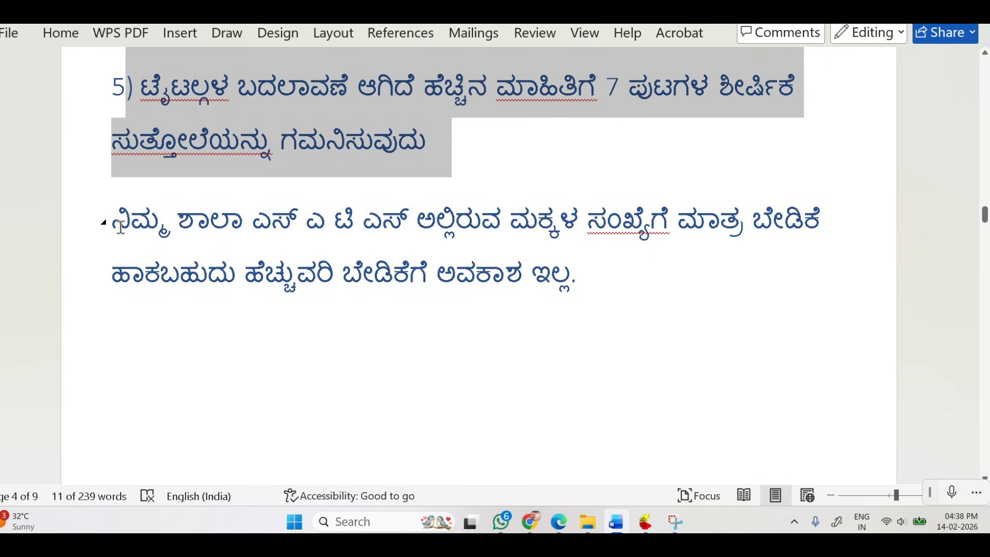
{"action": "left_click", "coordinate": [367, 225]}
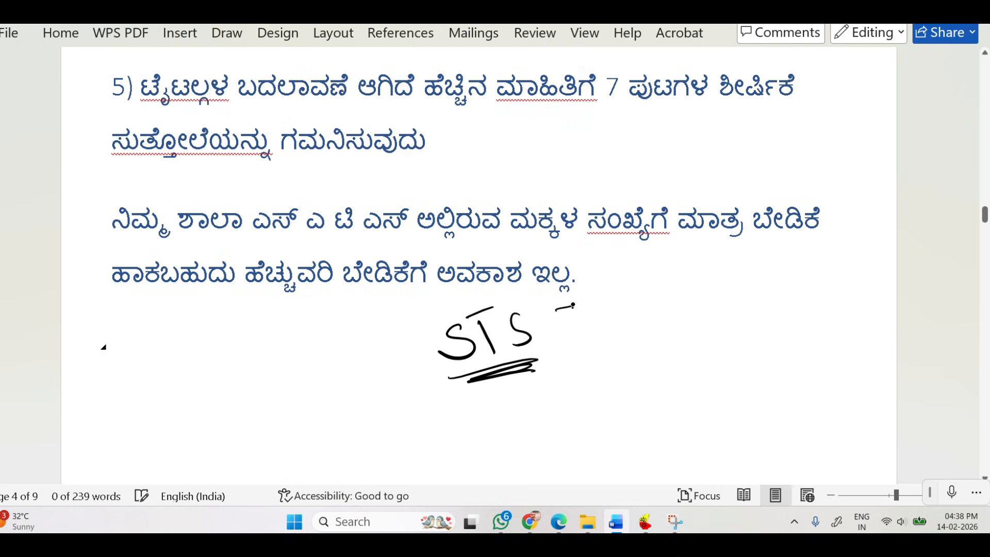
{"action": "left_click_drag", "start_coordinate": [574, 306], "coordinate": [569, 365]}
{"action": "mouse_move", "coordinate": [616, 324]}
{"action": "left_mouse_down"}
{"action": "mouse_move", "coordinate": [619, 356]}
{"action": "mouse_move", "coordinate": [642, 320]}
{"action": "mouse_move", "coordinate": [698, 340]}
{"action": "left_mouse_up"}
{"action": "left_click_drag", "start_coordinate": [580, 378], "coordinate": [699, 361]}
{"action": "left_click_drag", "start_coordinate": [593, 374], "coordinate": [691, 361]}
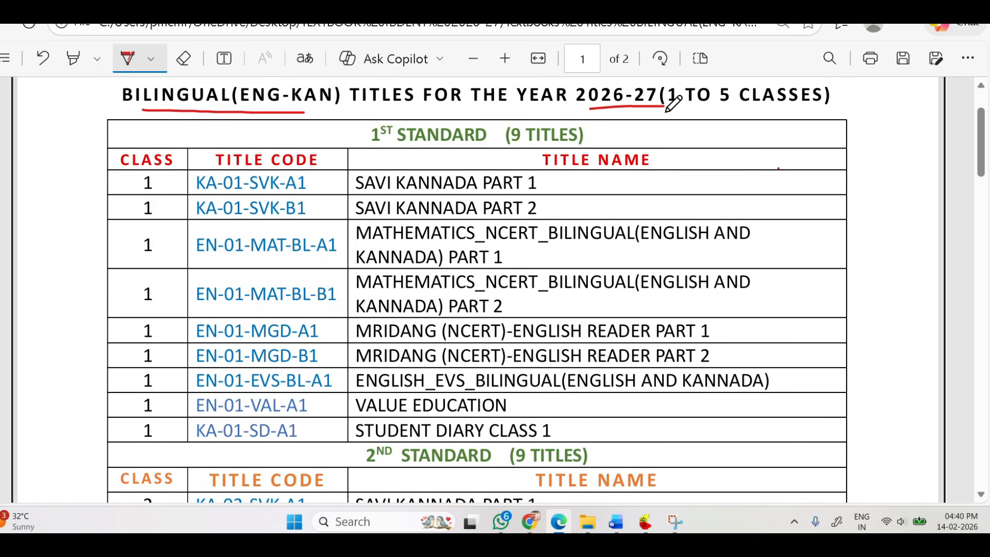
In the bilingual titles PDF, underline the 1 to 5 class range and bracket and tick the 1st standard Savi Kannada titles in red.
{"action": "left_click_drag", "start_coordinate": [695, 106], "coordinate": [824, 101]}
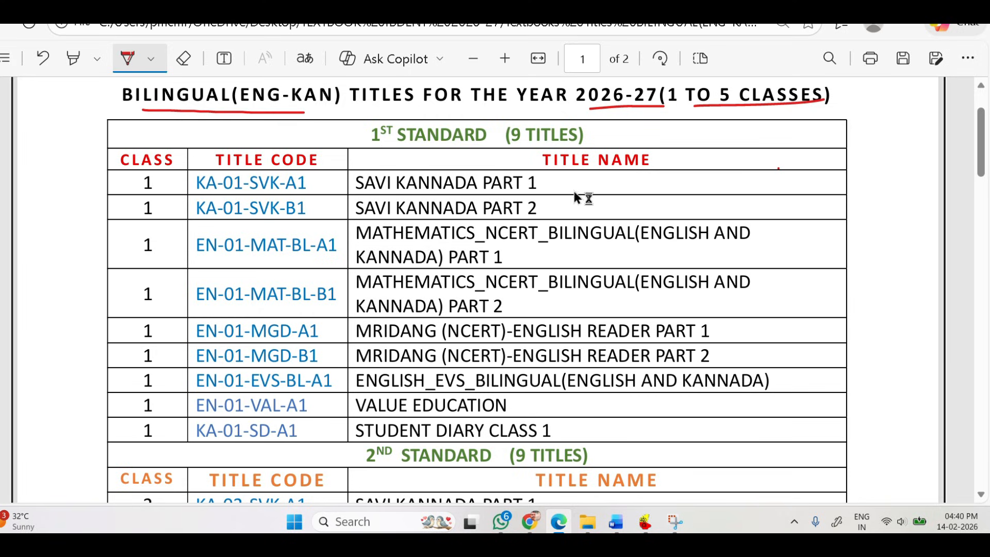
{"action": "mouse_move", "coordinate": [545, 170]}
{"action": "left_mouse_down"}
{"action": "mouse_move", "coordinate": [549, 202]}
{"action": "mouse_move", "coordinate": [533, 216]}
{"action": "left_mouse_up"}
{"action": "left_click_drag", "start_coordinate": [578, 181], "coordinate": [626, 179]}
{"action": "left_click_drag", "start_coordinate": [578, 212], "coordinate": [620, 206]}
Mark the remaining 1st standard titles in red, from the bilingual Mathematics parts through Mridang and EVS to Value Education and Student Diary.
{"action": "mouse_move", "coordinate": [399, 246]}
{"action": "left_mouse_down"}
{"action": "mouse_move", "coordinate": [468, 258]}
{"action": "mouse_move", "coordinate": [516, 247]}
{"action": "left_mouse_up"}
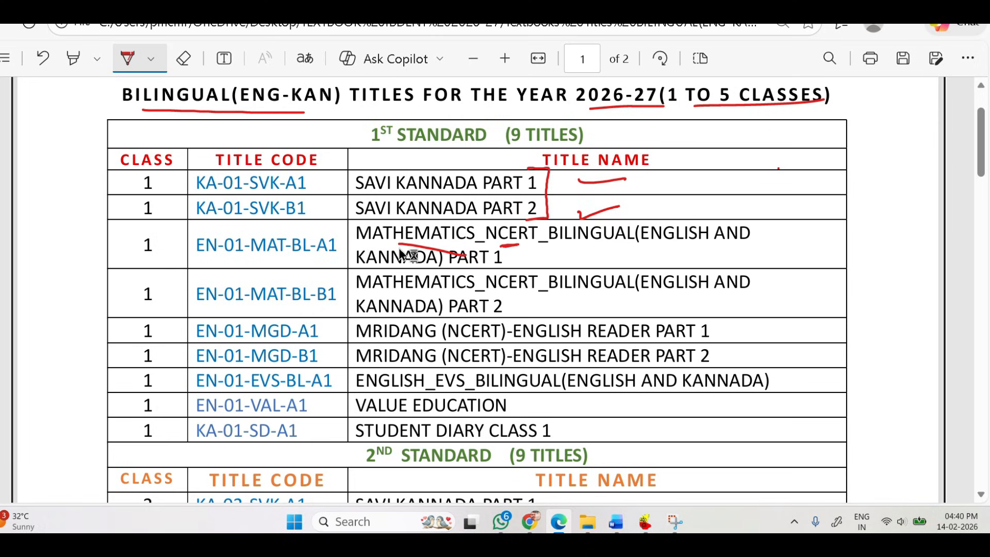
{"action": "left_click_drag", "start_coordinate": [390, 293], "coordinate": [534, 292]}
{"action": "left_click_drag", "start_coordinate": [627, 296], "coordinate": [638, 295]}
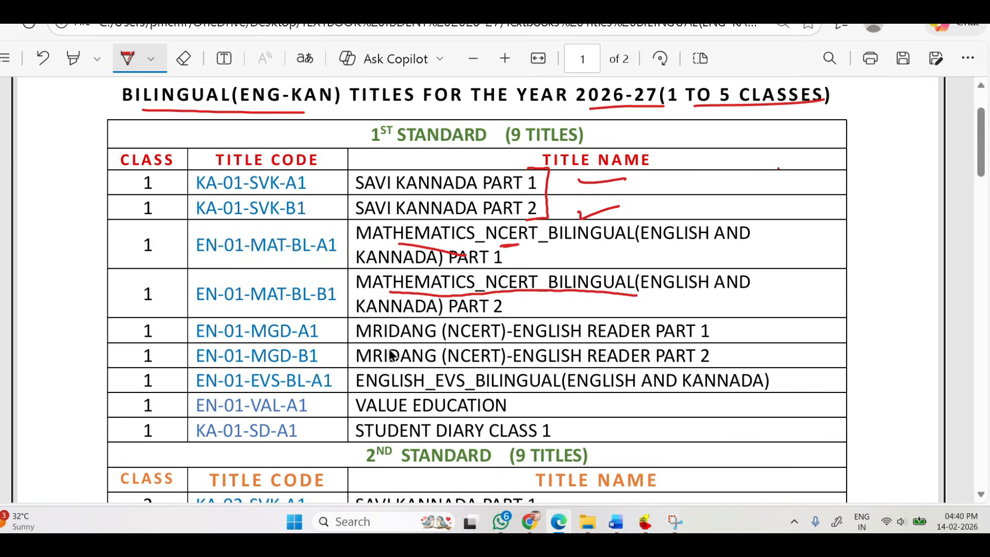
{"action": "left_click_drag", "start_coordinate": [473, 340], "coordinate": [509, 339]}
{"action": "mouse_move", "coordinate": [726, 309]}
{"action": "left_mouse_down"}
{"action": "mouse_move", "coordinate": [727, 377]}
{"action": "mouse_move", "coordinate": [703, 376]}
{"action": "left_mouse_up"}
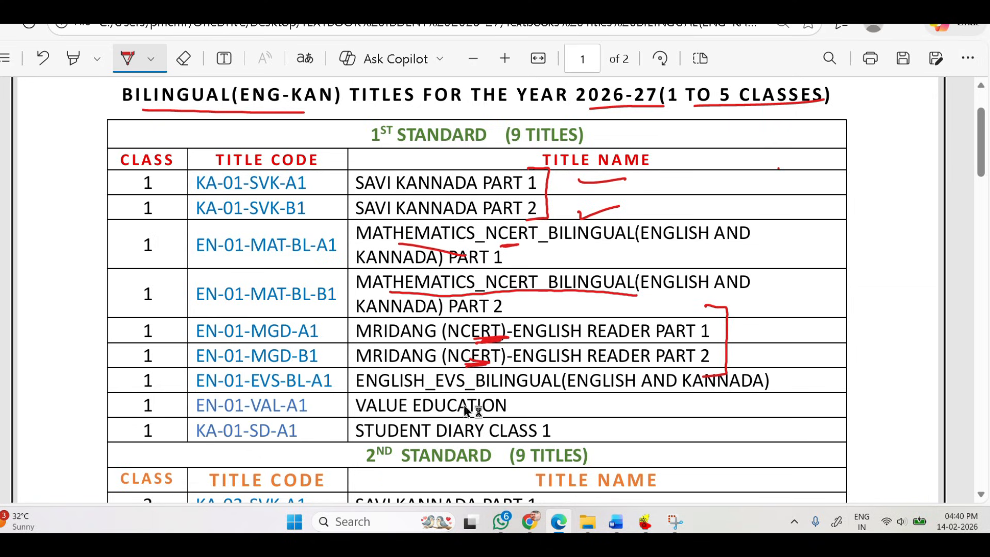
{"action": "left_click_drag", "start_coordinate": [444, 393], "coordinate": [467, 391]}
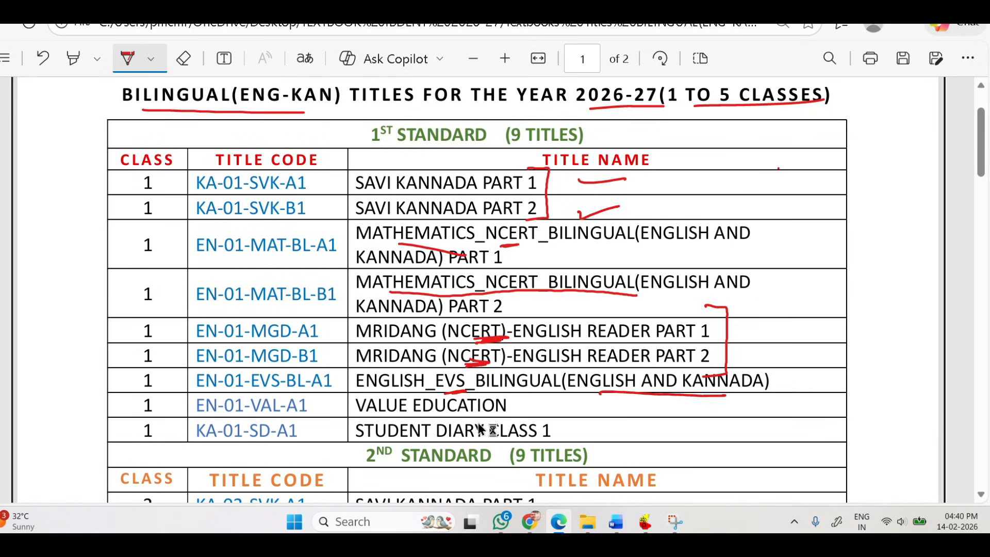
{"action": "mouse_move", "coordinate": [516, 395]}
{"action": "left_mouse_down"}
{"action": "mouse_move", "coordinate": [519, 416]}
{"action": "mouse_move", "coordinate": [577, 401]}
{"action": "left_mouse_up"}
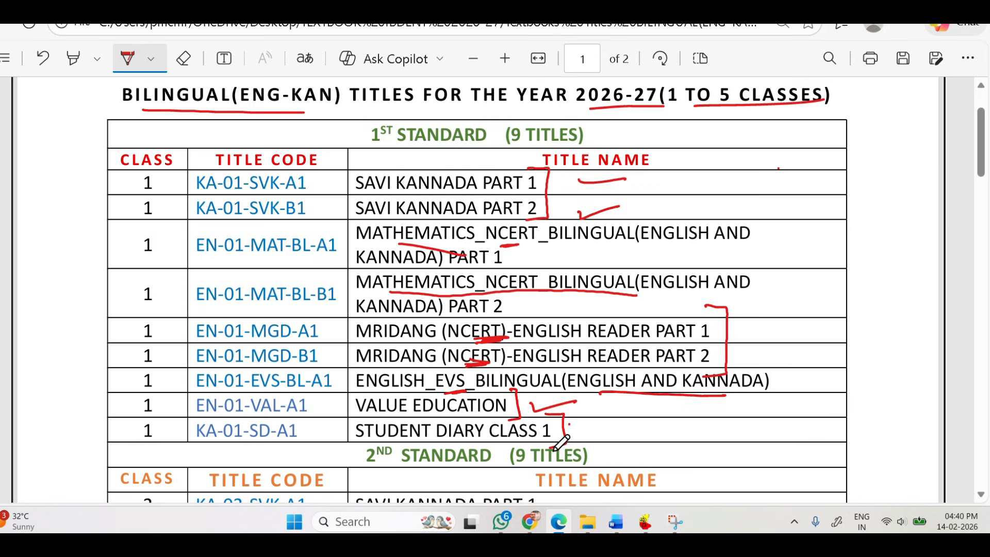
Underline the 2nd standard heading and review the titles listed beneath it.
{"action": "scroll", "coordinate": [560, 444], "scroll_direction": "down", "scroll_amount": 3}
{"action": "left_click_drag", "start_coordinate": [401, 292], "coordinate": [491, 290]}
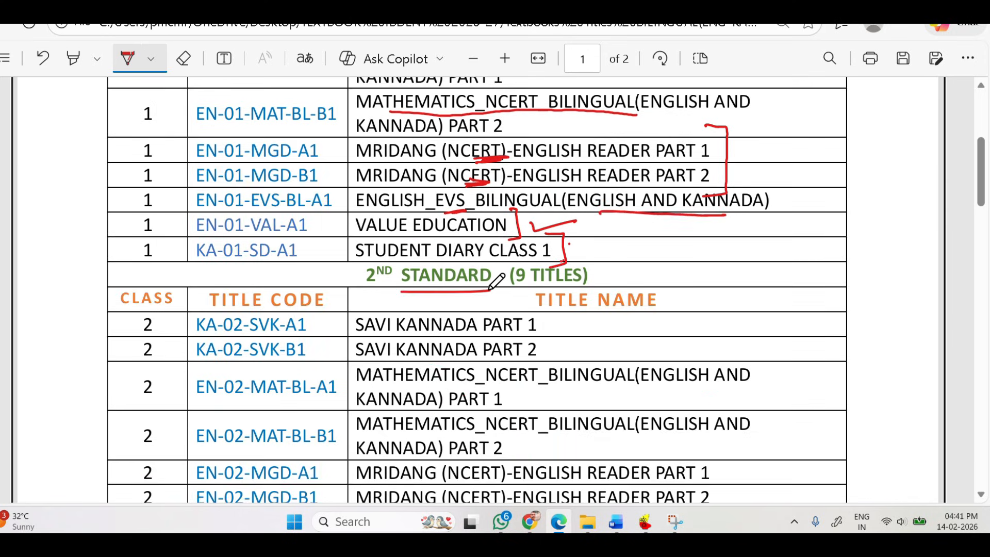
{"action": "scroll", "coordinate": [299, 303], "scroll_direction": "down", "scroll_amount": 2}
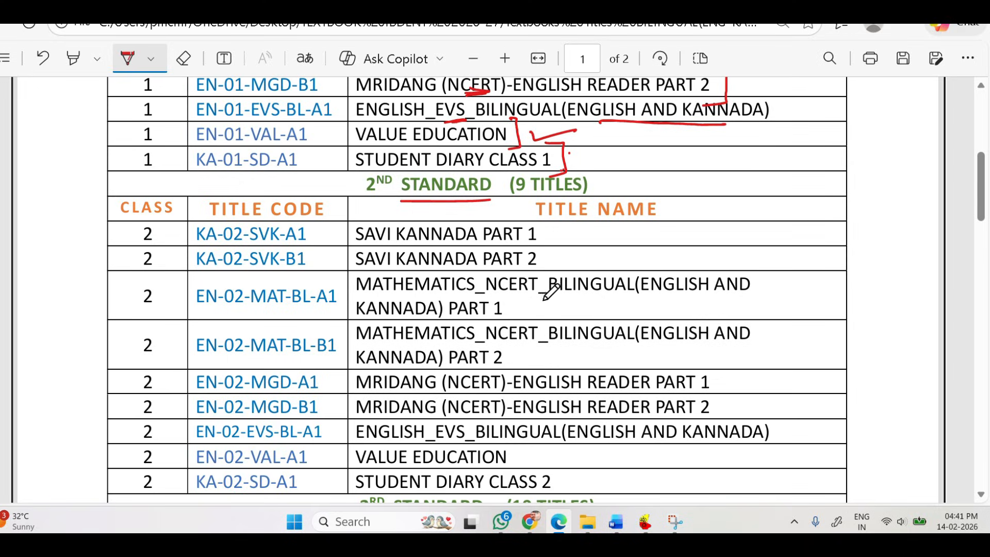
{"action": "scroll", "coordinate": [585, 289], "scroll_direction": "down", "scroll_amount": 2}
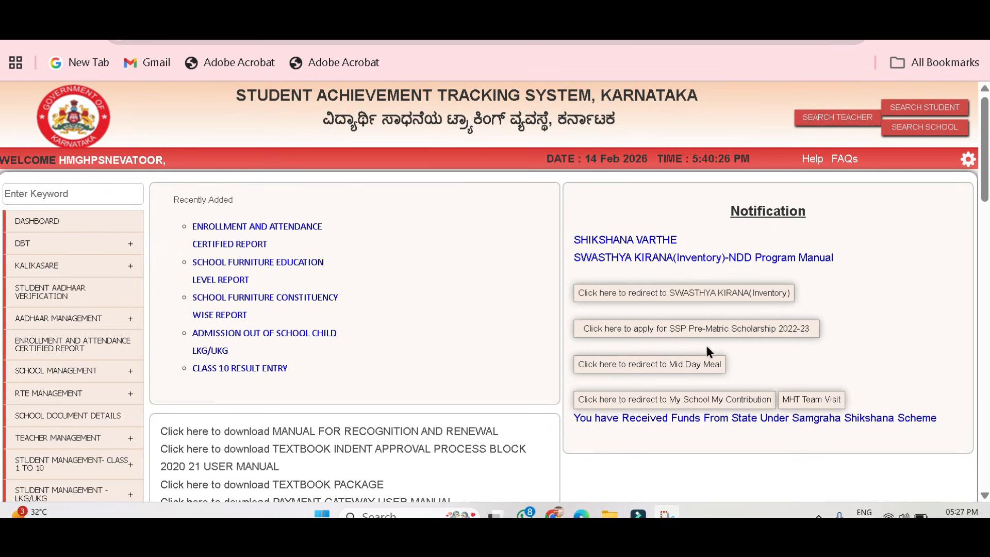
Switch to the SATS website, open Textbook Indent Entry for academic year 2026-2027, and point out the entry deadline in the note.
{"action": "scroll", "coordinate": [340, 278], "scroll_direction": "down", "scroll_amount": 2}
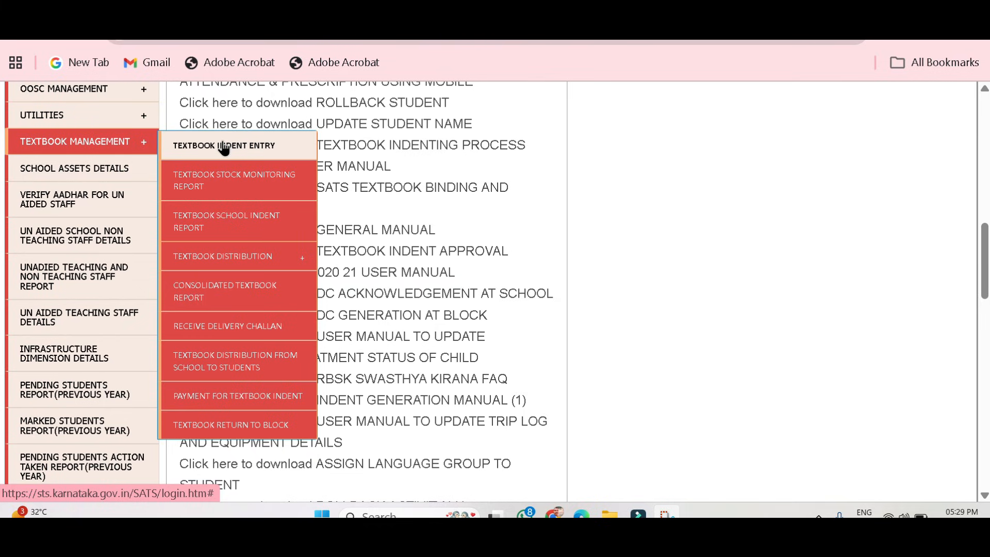
{"action": "left_click", "coordinate": [301, 150]}
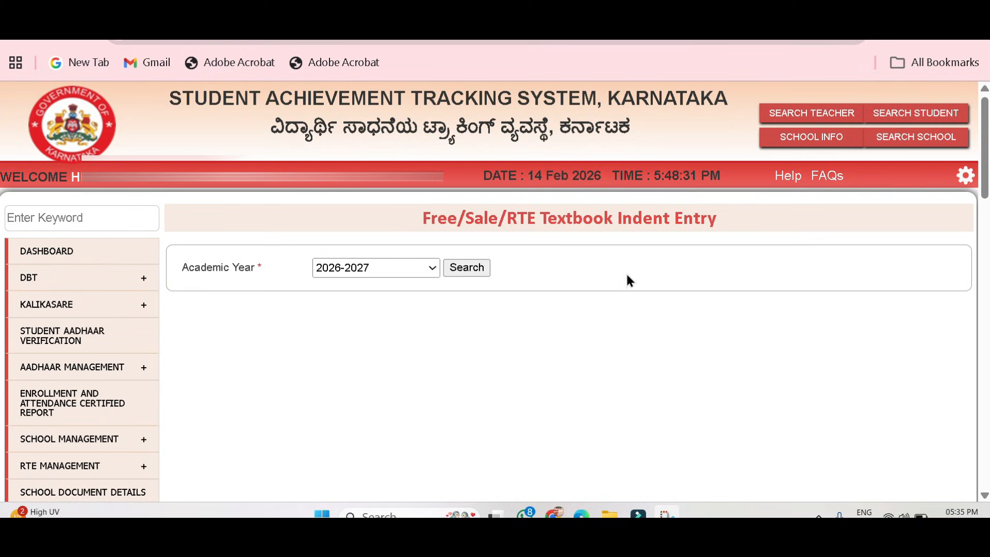
{"action": "scroll", "coordinate": [466, 194], "scroll_direction": "down", "scroll_amount": 3}
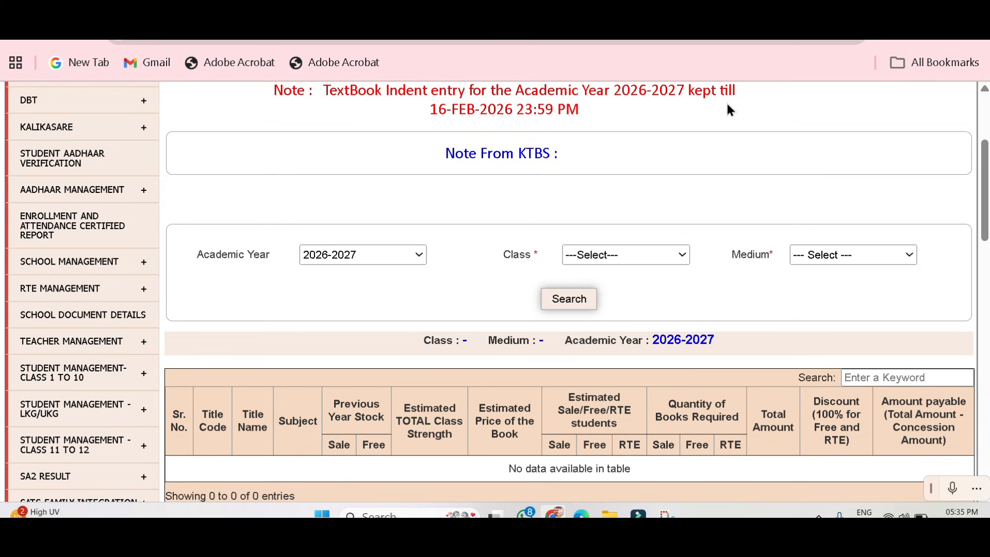
{"action": "left_click_drag", "start_coordinate": [433, 113], "coordinate": [558, 111]}
Search the indent entry titles for class 1 in Kannada medium.
{"action": "scroll", "coordinate": [260, 181], "scroll_direction": "down", "scroll_amount": 2}
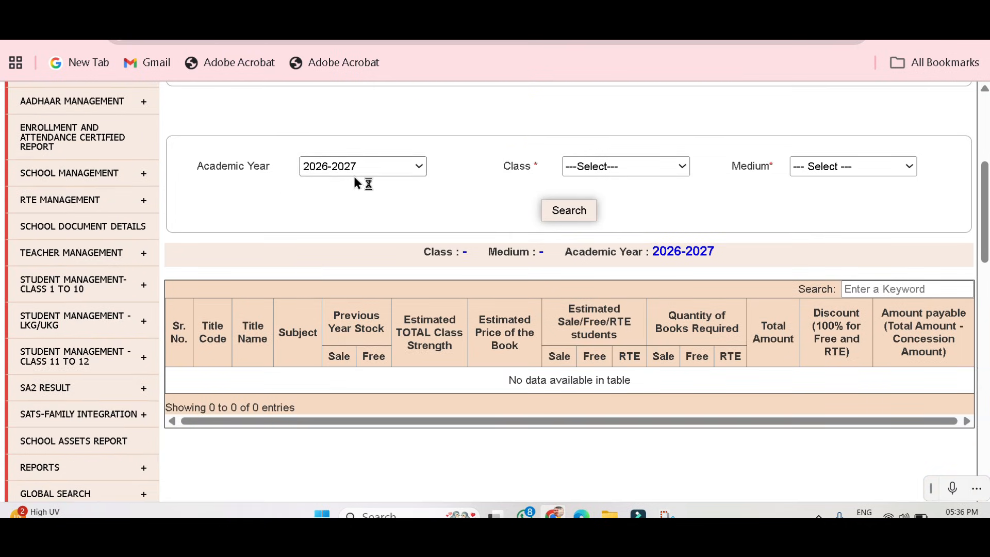
{"action": "left_click", "coordinate": [596, 173]}
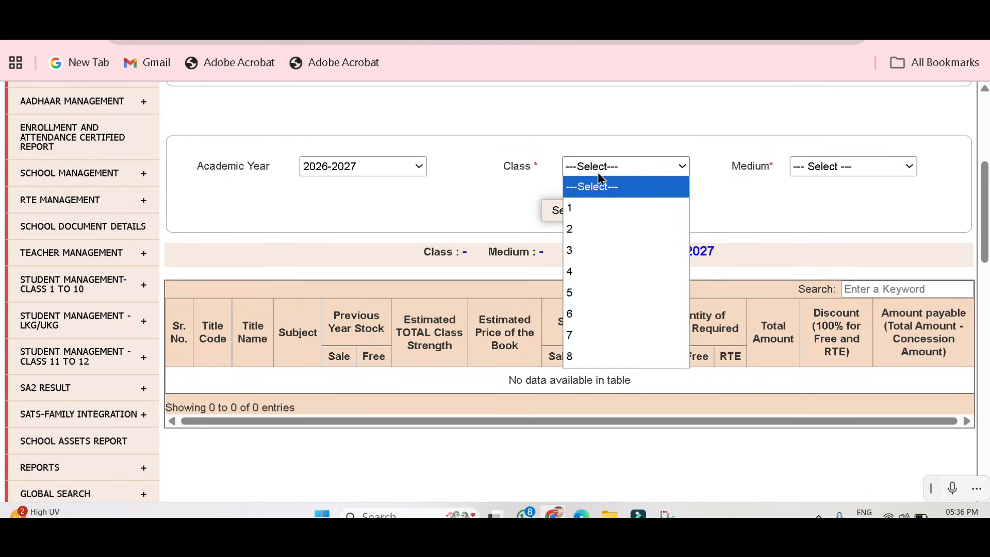
{"action": "left_click", "coordinate": [599, 213]}
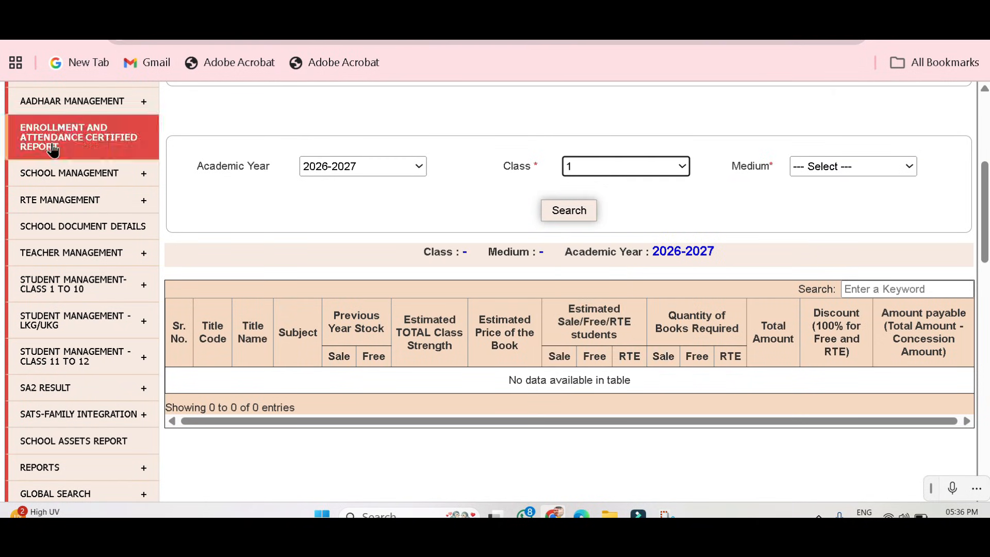
{"action": "left_click", "coordinate": [834, 174]}
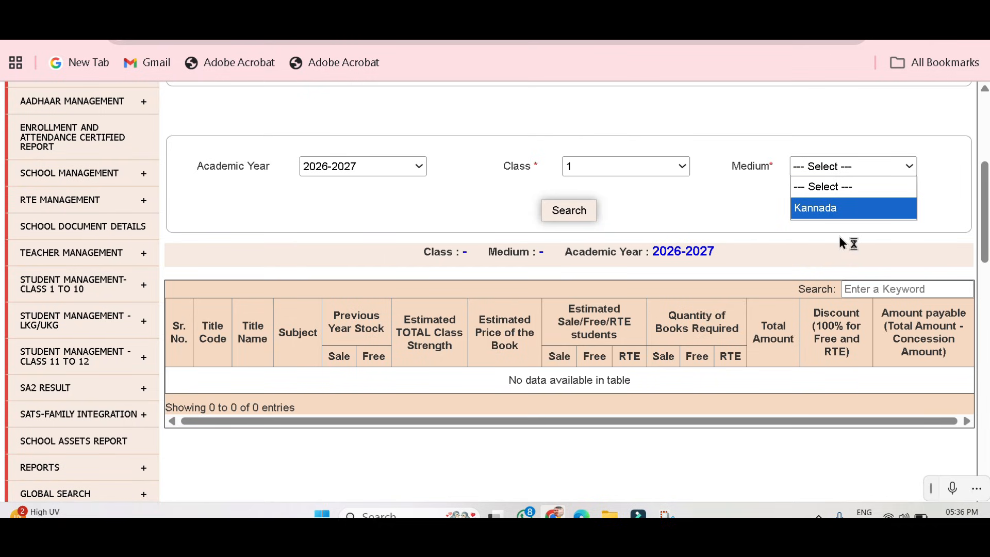
{"action": "left_click", "coordinate": [840, 208]}
{"action": "left_click", "coordinate": [587, 218]}
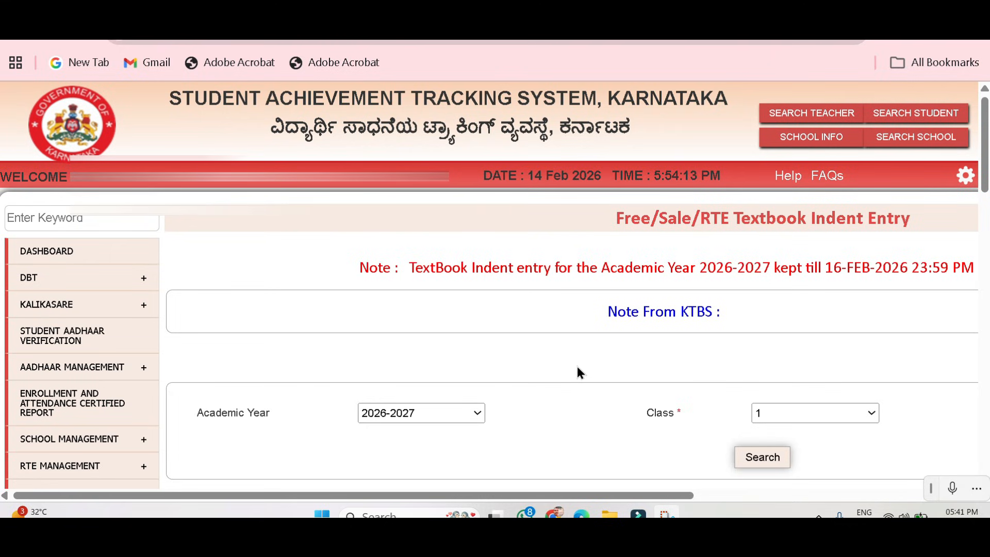
Examine the class 1 indent table, checking the estimated strength, student category, required quantity and total amount columns.
{"action": "key", "text": "ctrl+minus"}
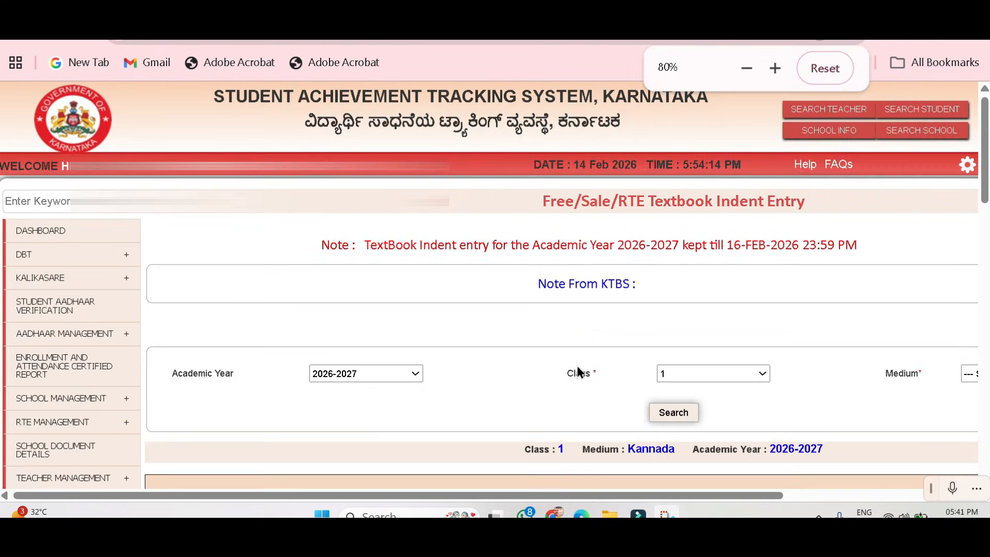
{"action": "scroll", "coordinate": [675, 345], "scroll_direction": "down", "scroll_amount": 4}
{"action": "scroll", "coordinate": [436, 277], "scroll_direction": "down", "scroll_amount": 1}
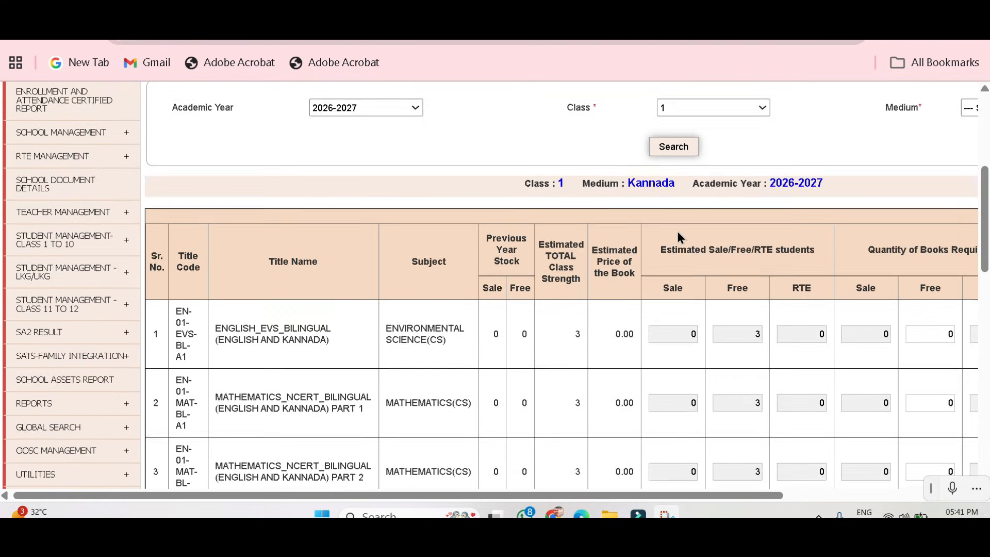
{"action": "scroll", "coordinate": [204, 346], "scroll_direction": "down", "scroll_amount": 1}
{"action": "key", "text": "ctrl+minus"}
{"action": "key", "text": "ctrl+minus"}
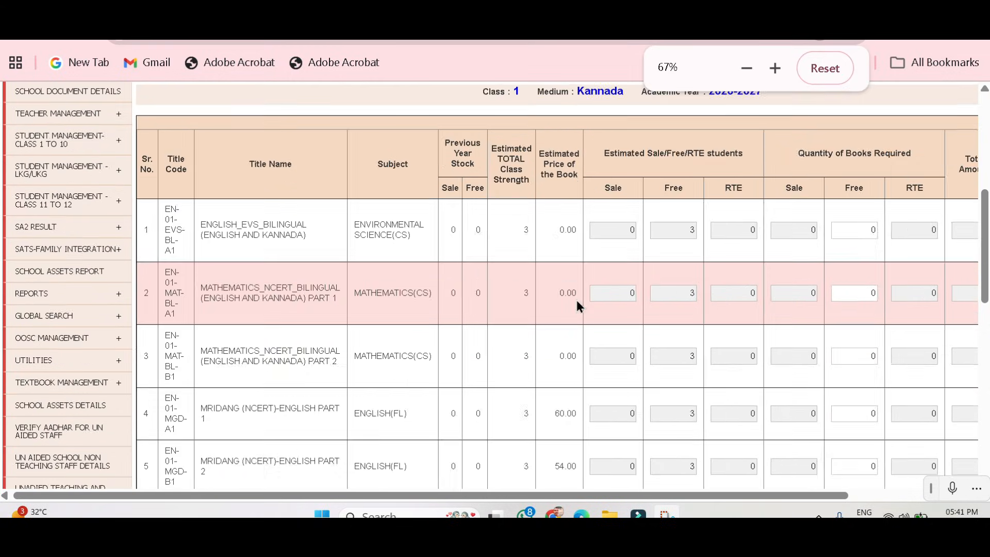
{"action": "scroll", "coordinate": [556, 237], "scroll_direction": "up", "scroll_amount": 1}
{"action": "left_click", "coordinate": [536, 240]}
{"action": "left_click", "coordinate": [597, 238]}
{"action": "left_click_drag", "start_coordinate": [697, 239], "coordinate": [727, 243]}
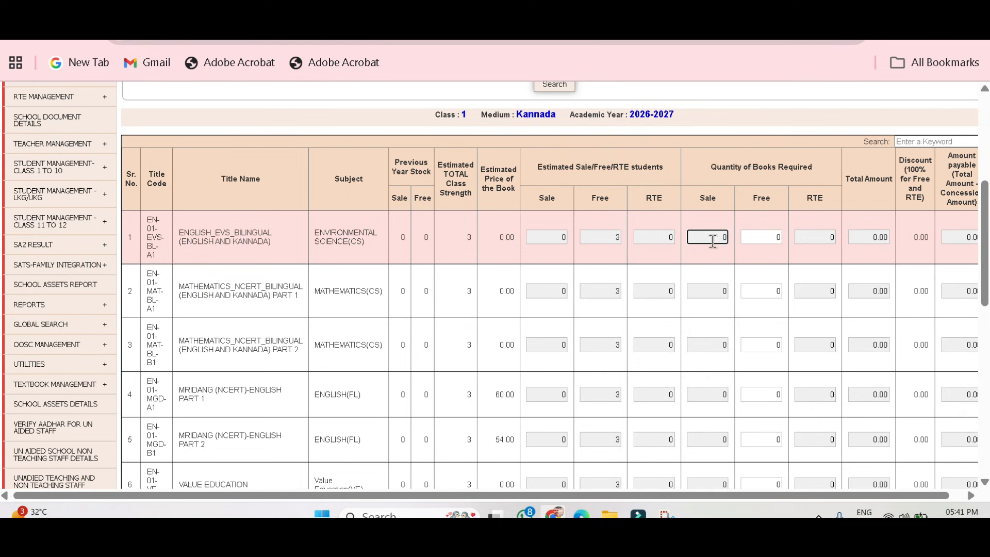
{"action": "left_click", "coordinate": [869, 237]}
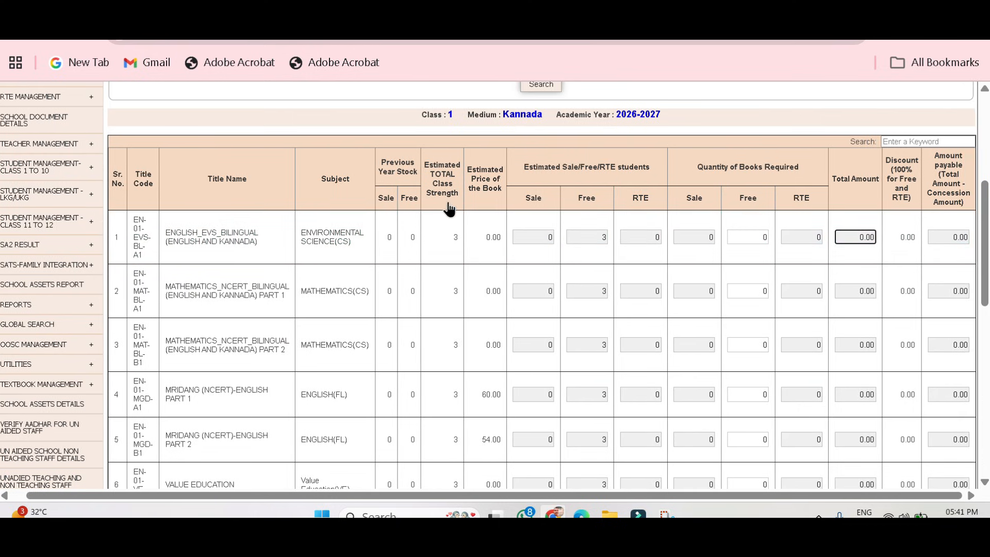
{"action": "scroll", "coordinate": [450, 247], "scroll_direction": "down", "scroll_amount": 4}
{"action": "scroll", "coordinate": [451, 247], "scroll_direction": "up", "scroll_amount": 4}
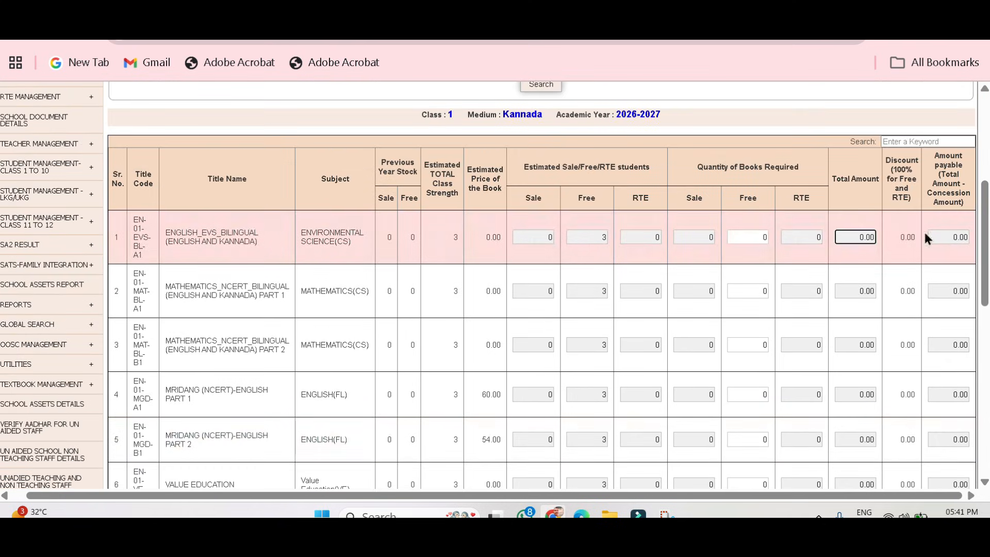
Try to set the required free quantity for ENGLISH_EVS_BILINGUAL to 4, accepting the confirmation for exceeding class strength.
{"action": "left_click", "coordinate": [761, 239]}
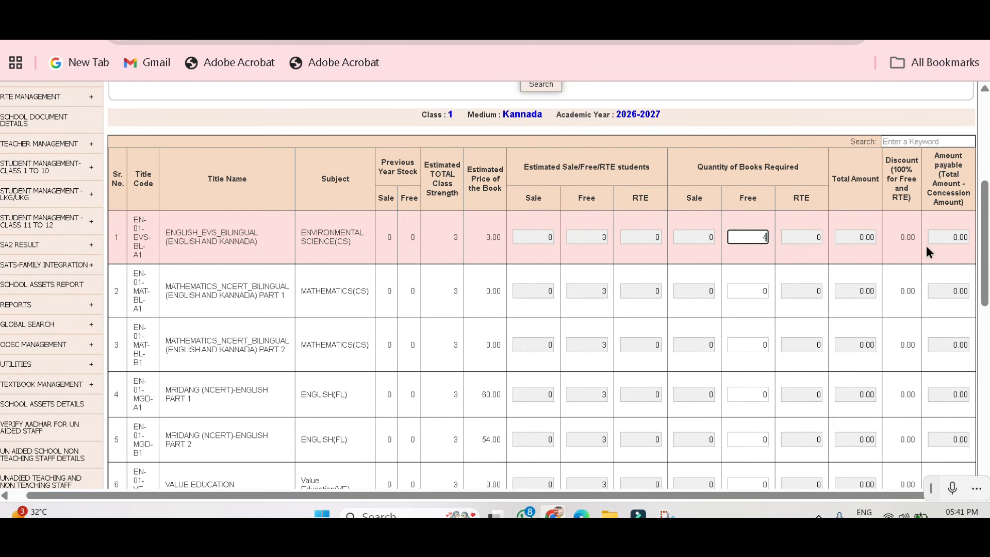
{"action": "left_click", "coordinate": [794, 256]}
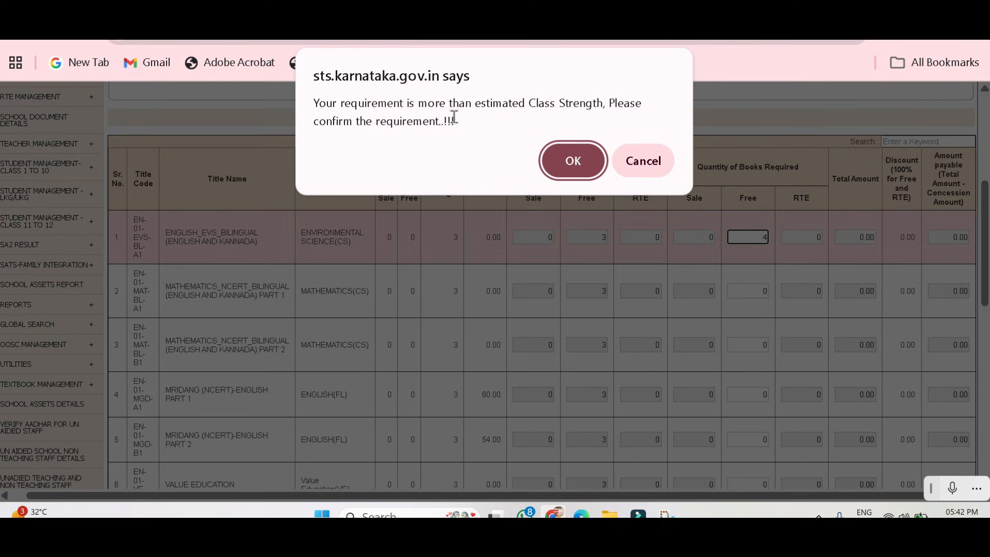
{"action": "left_click", "coordinate": [584, 162]}
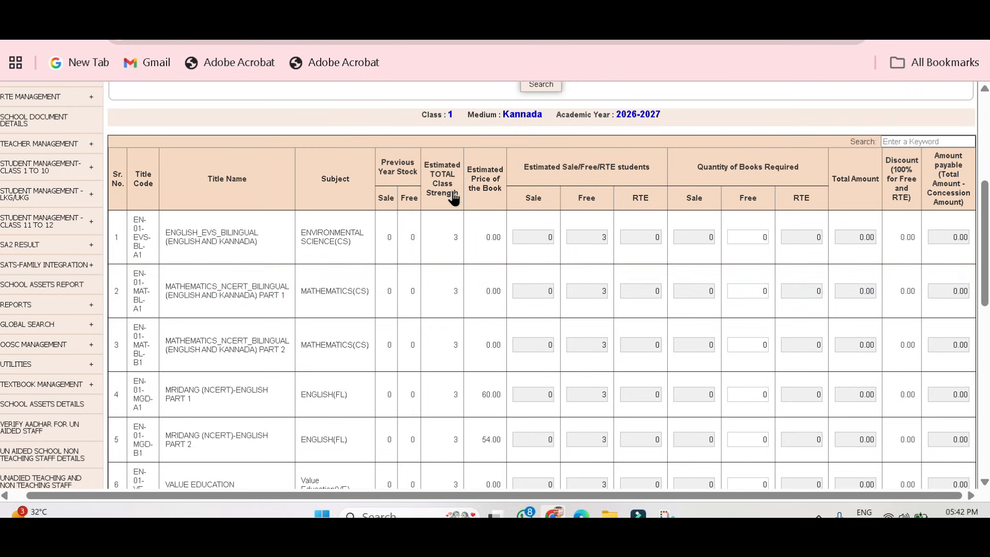
Set the required free quantity for ENGLISH_EVS_BILINGUAL to 3 and review the class 1 quantity columns.
{"action": "left_click", "coordinate": [762, 238]}
{"action": "type", "text": "3"}
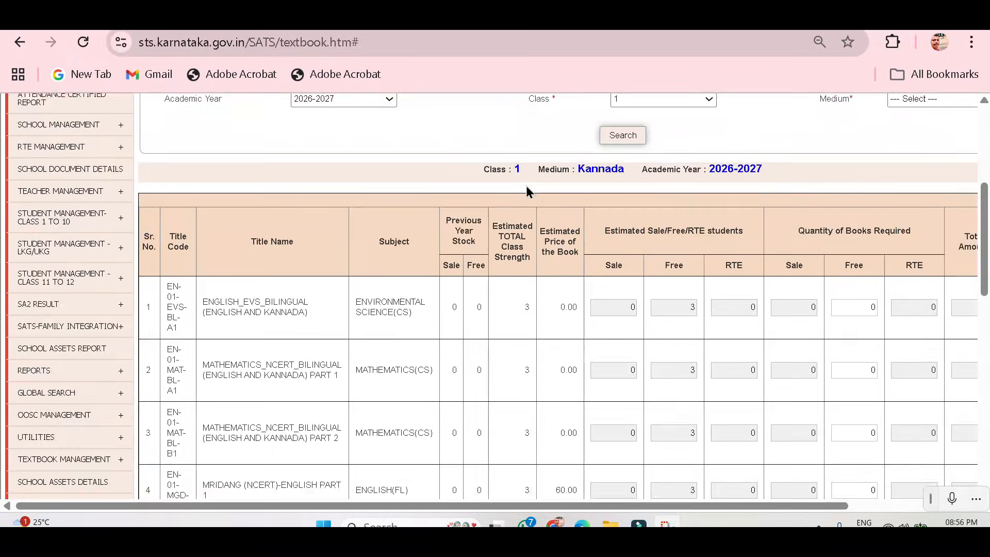
{"action": "scroll", "coordinate": [248, 286], "scroll_direction": "down", "scroll_amount": 2}
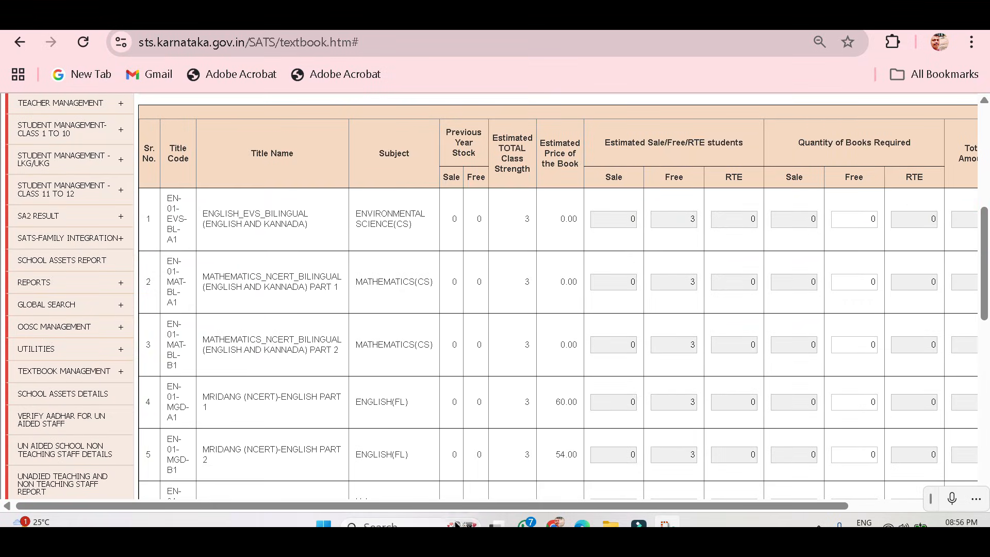
{"action": "scroll", "coordinate": [836, 209], "scroll_direction": "right", "scroll_amount": 2}
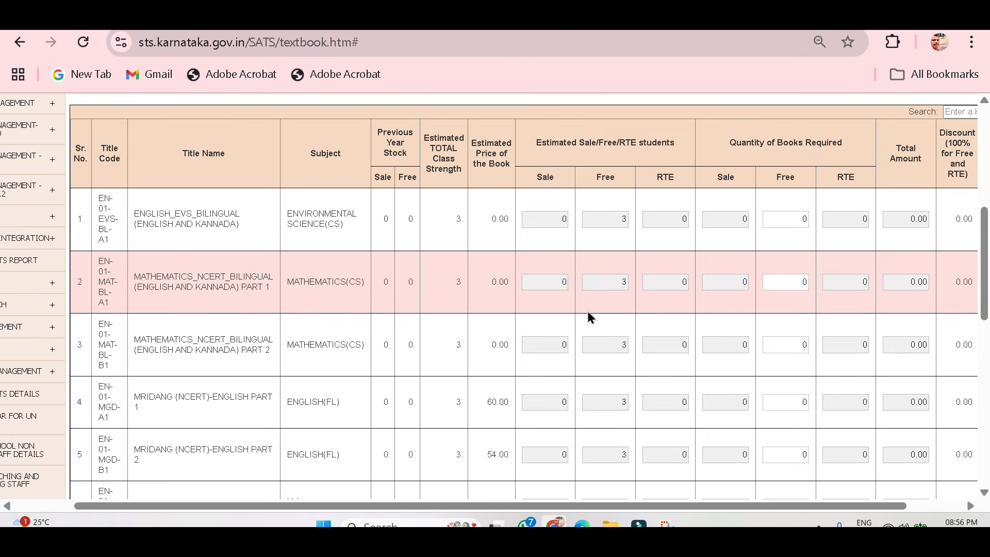
{"action": "left_click_drag", "start_coordinate": [595, 506], "coordinate": [628, 508]}
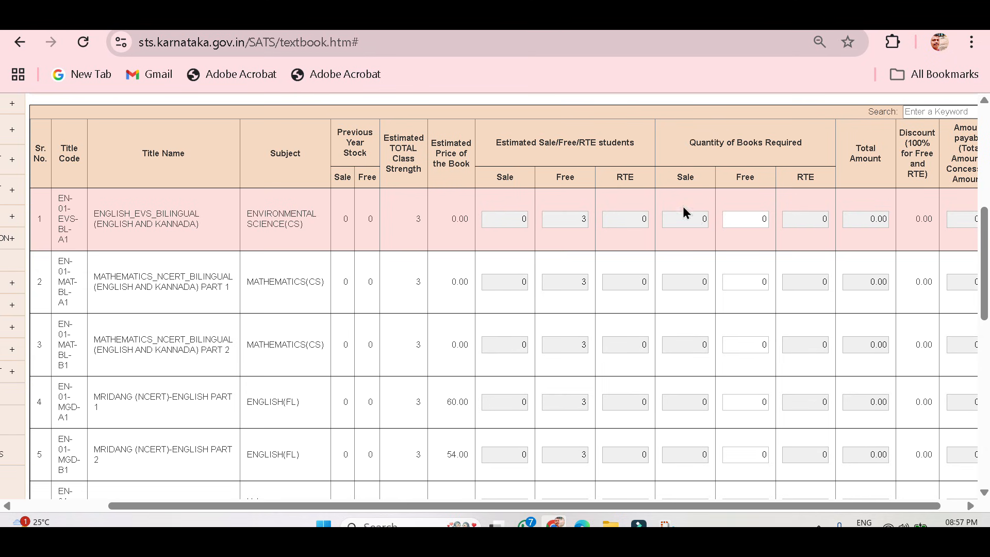
Switch to the textbook order PDF and mark the 24328 schools, 15 districts, classes 1 to 5 and the bilingual Kannada-English and Urdu-English wording.
{"action": "scroll", "coordinate": [639, 303], "scroll_direction": "down", "scroll_amount": 2}
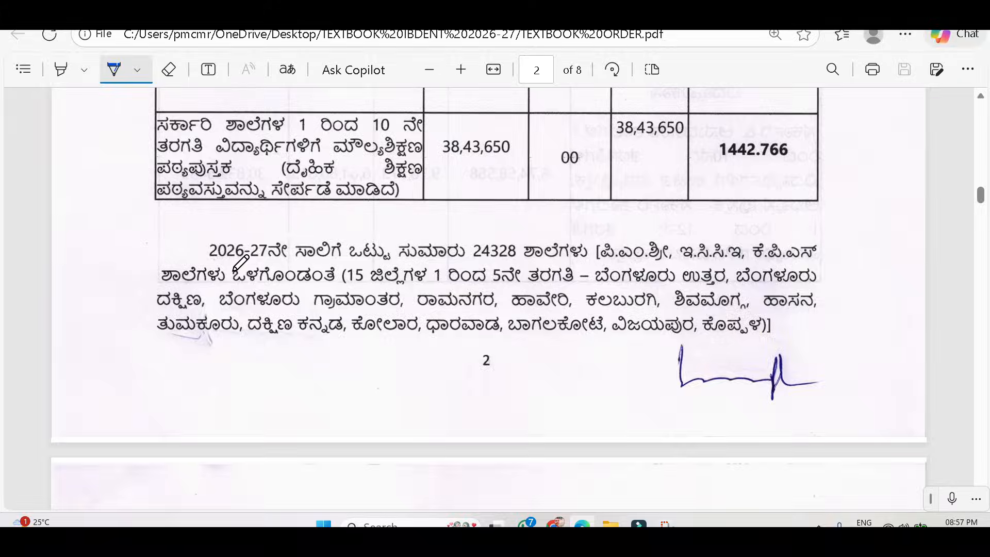
{"action": "left_click_drag", "start_coordinate": [233, 270], "coordinate": [352, 267]}
{"action": "mouse_move", "coordinate": [472, 262]}
{"action": "left_mouse_down"}
{"action": "mouse_move", "coordinate": [514, 263]}
{"action": "mouse_move", "coordinate": [522, 231]}
{"action": "mouse_move", "coordinate": [469, 233]}
{"action": "mouse_move", "coordinate": [469, 258]}
{"action": "mouse_move", "coordinate": [520, 263]}
{"action": "left_mouse_up"}
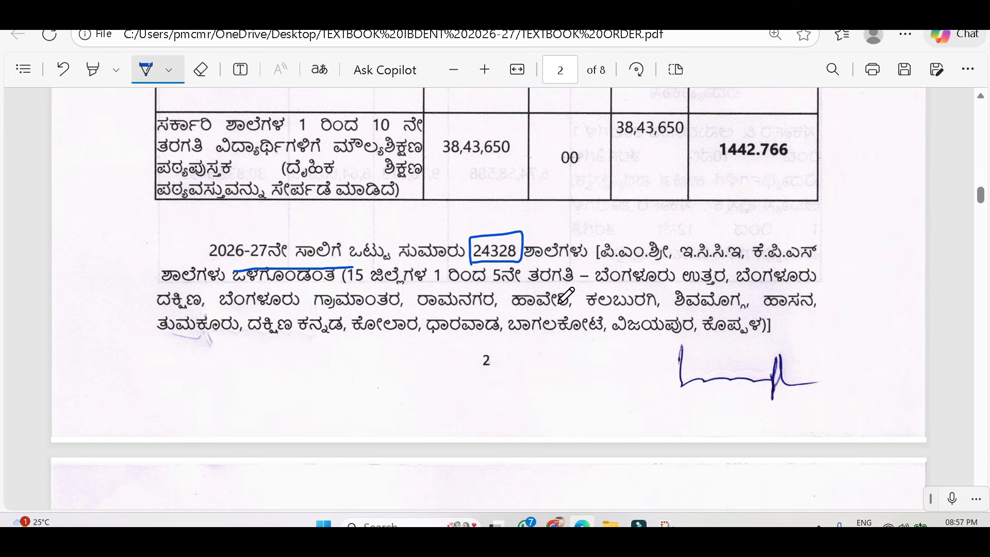
{"action": "left_click_drag", "start_coordinate": [447, 284], "coordinate": [503, 282]}
{"action": "left_click_drag", "start_coordinate": [368, 284], "coordinate": [539, 285]}
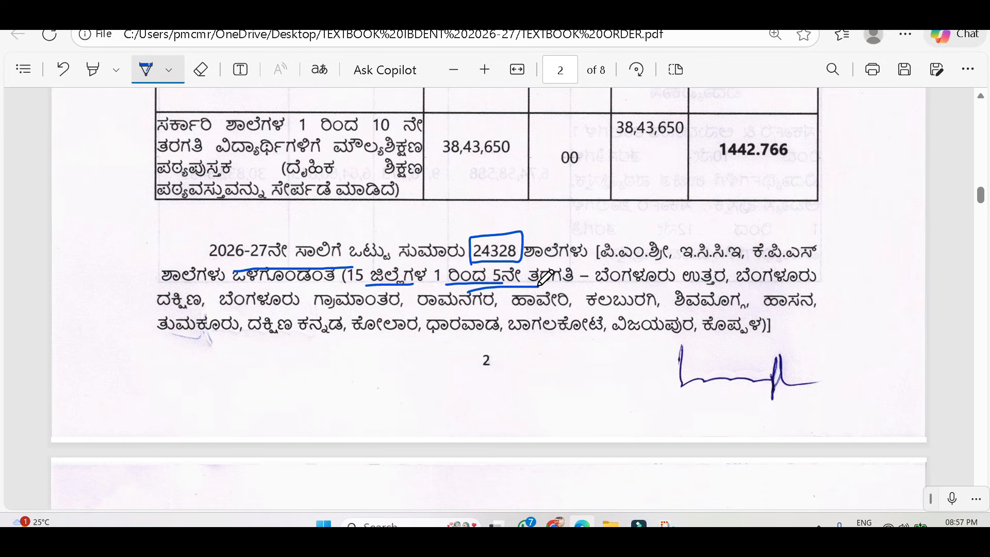
{"action": "scroll", "coordinate": [588, 333], "scroll_direction": "down", "scroll_amount": 3}
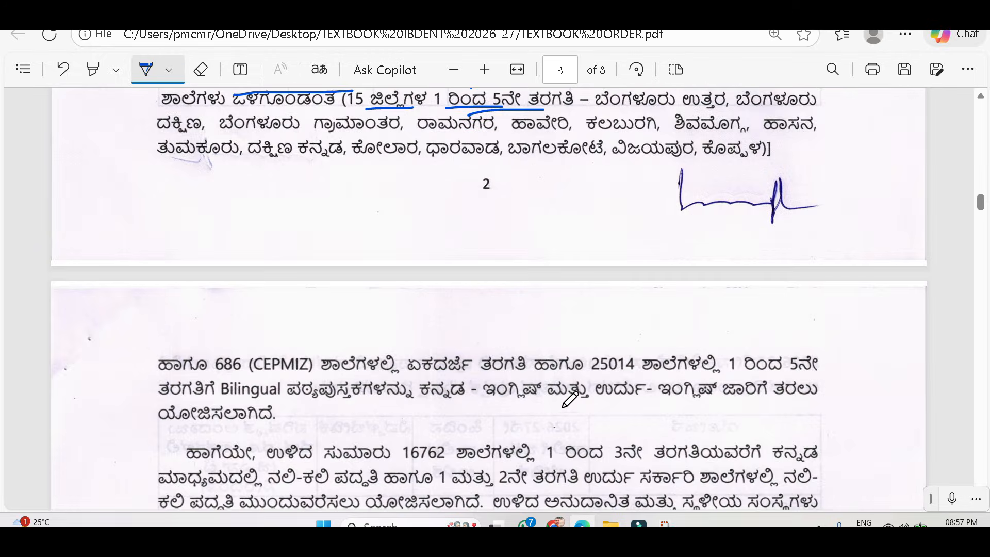
{"action": "left_click_drag", "start_coordinate": [455, 407], "coordinate": [516, 404]}
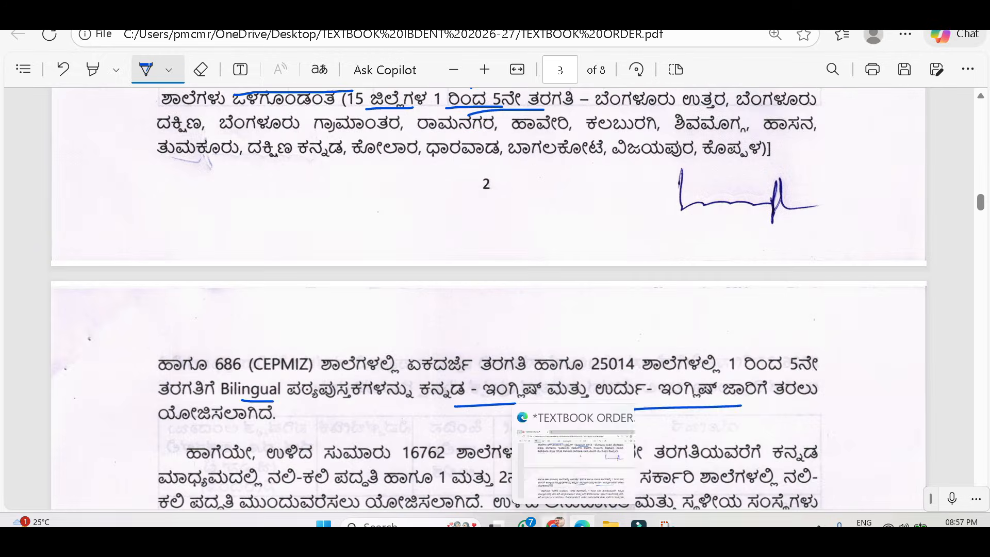
Switch back to the SATS indent entry and point out the ENGLISH_EVS_BILINGUAL (ENGLISH AND KANNADA) title in the class 1 table.
{"action": "left_click", "coordinate": [555, 524]}
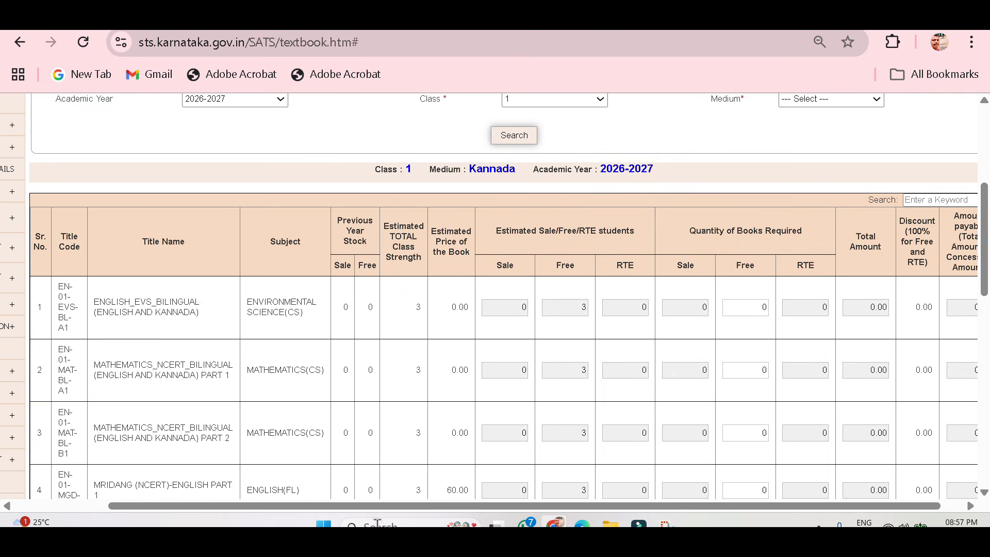
{"action": "left_click_drag", "start_coordinate": [373, 505], "coordinate": [351, 508]}
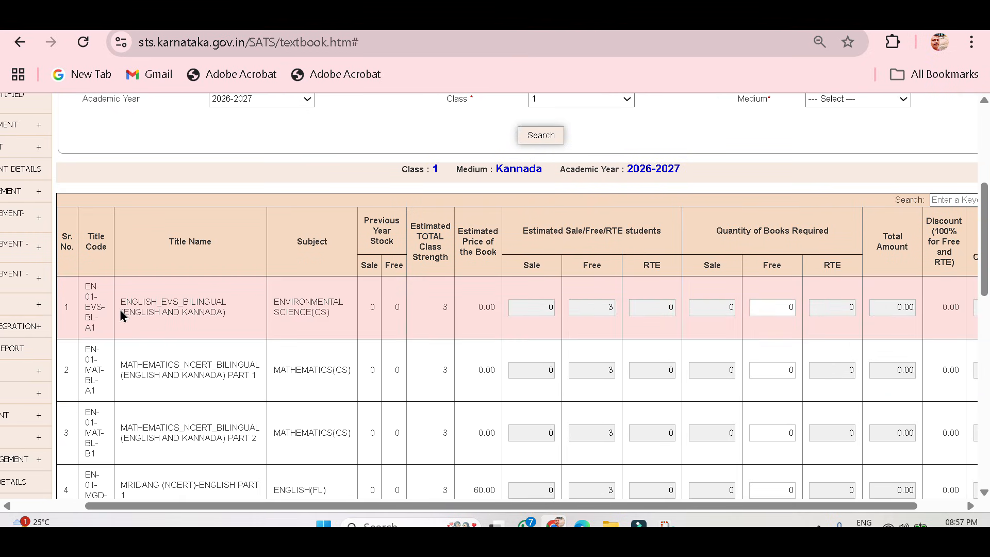
{"action": "left_click_drag", "start_coordinate": [119, 312], "coordinate": [217, 311]}
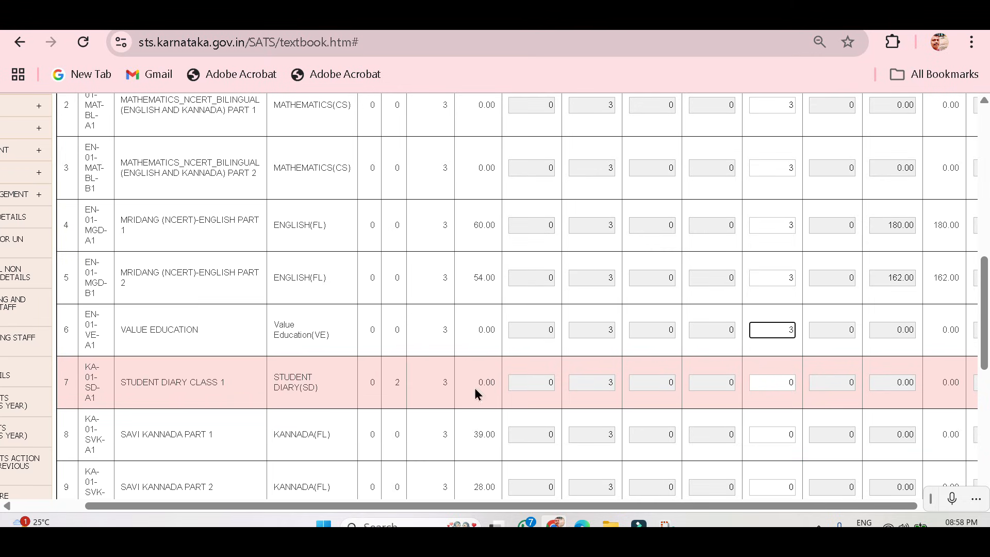
Set the required free quantity to 3 for STUDENT DIARY CLASS 1, SAVI KANNADA PART 1 and SAVI KANNADA PART 2.
{"action": "left_click", "coordinate": [777, 385]}
{"action": "type", "text": "3"}
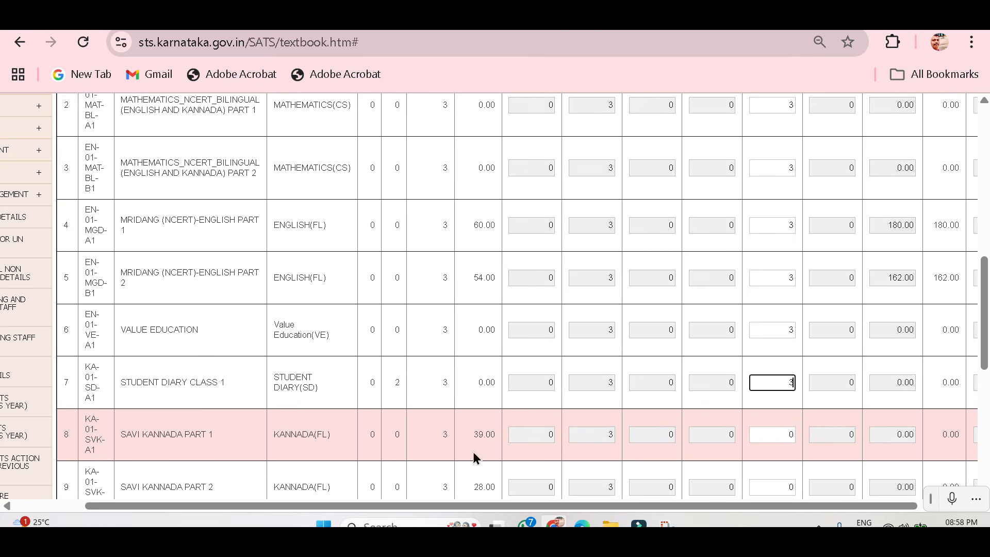
{"action": "scroll", "coordinate": [472, 452], "scroll_direction": "down", "scroll_amount": 2}
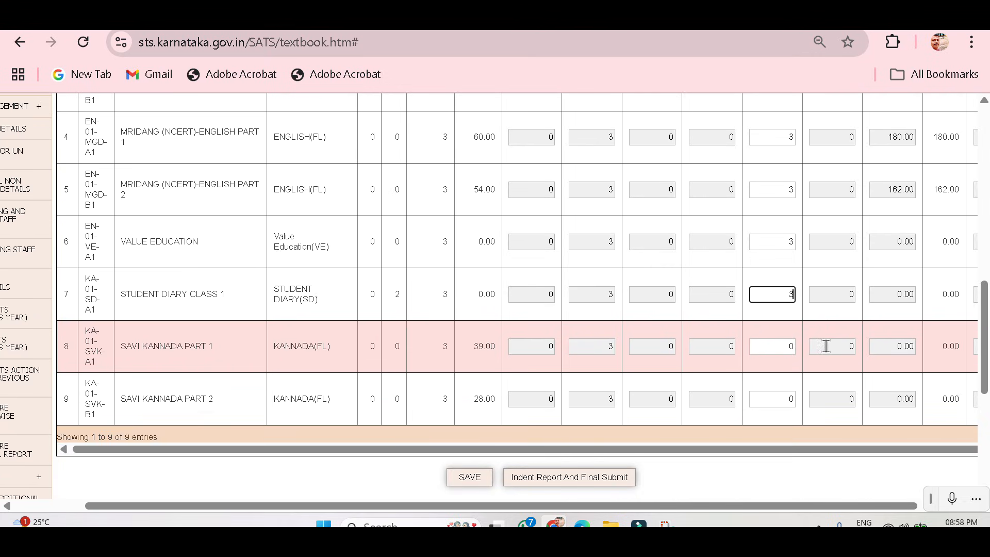
{"action": "left_click", "coordinate": [786, 355]}
{"action": "type", "text": "3"}
{"action": "left_click", "coordinate": [789, 398]}
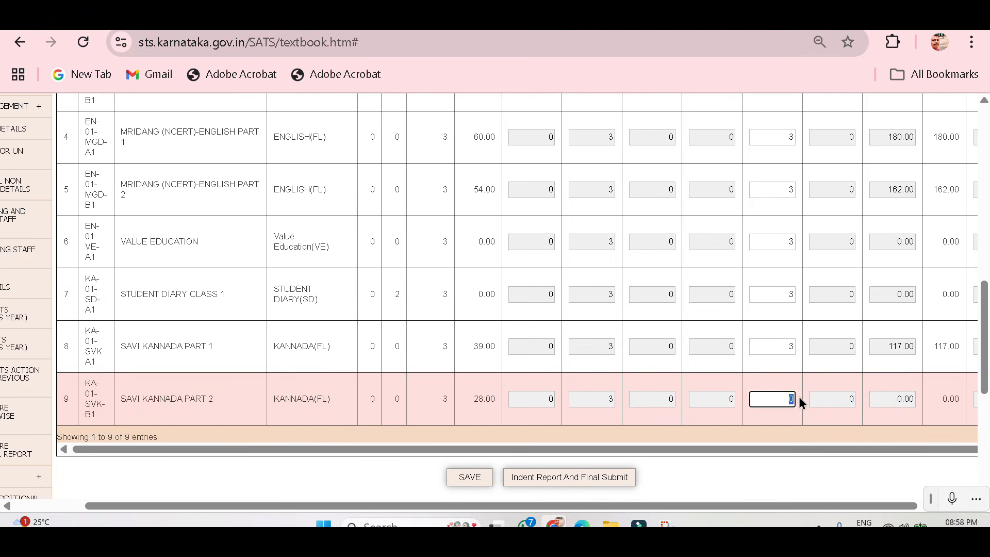
{"action": "type", "text": "3"}
Compare the class 1 titles in SATS with the bilingual textbook paragraph in the textbook order PDF.
{"action": "scroll", "coordinate": [794, 397], "scroll_direction": "up", "scroll_amount": 6}
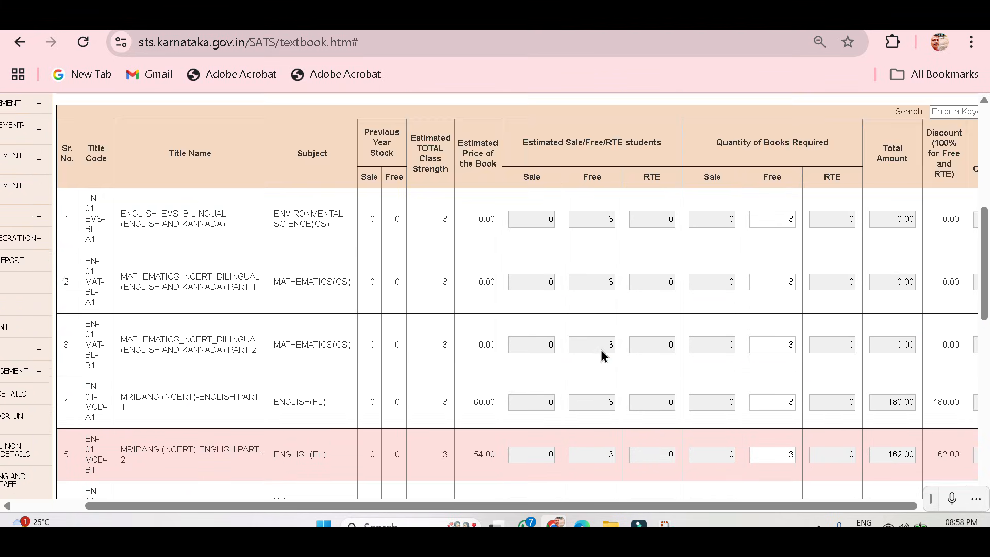
{"action": "mouse_move", "coordinate": [34, 236]}
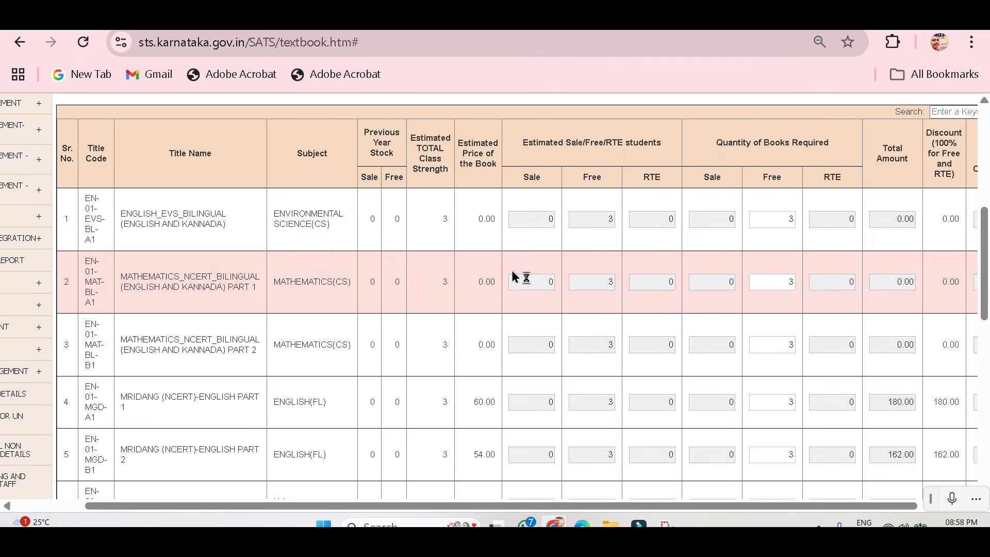
{"action": "scroll", "coordinate": [367, 215], "scroll_direction": "up", "scroll_amount": 2}
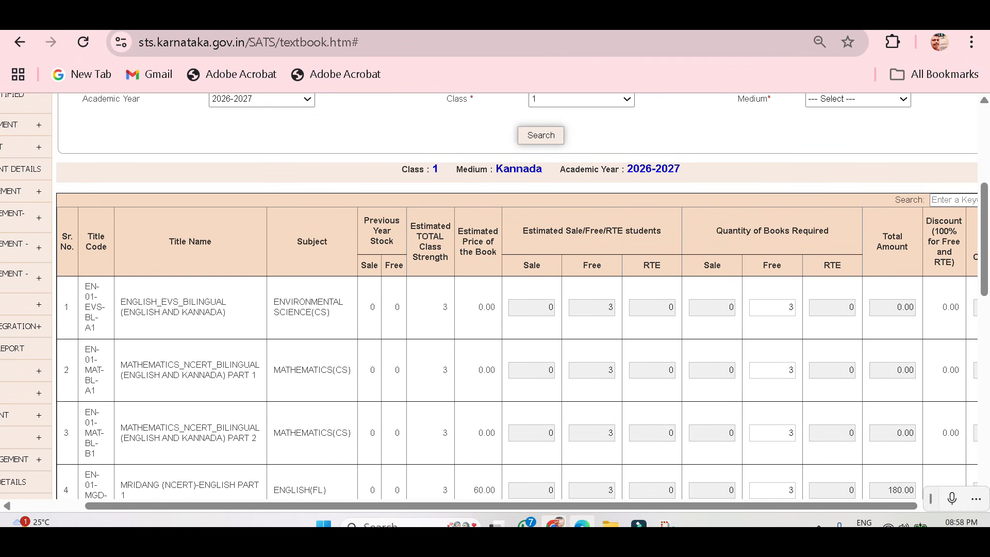
{"action": "left_click", "coordinate": [582, 525]}
{"action": "scroll", "coordinate": [509, 389], "scroll_direction": "up", "scroll_amount": 2}
{"action": "scroll", "coordinate": [516, 382], "scroll_direction": "down", "scroll_amount": 4}
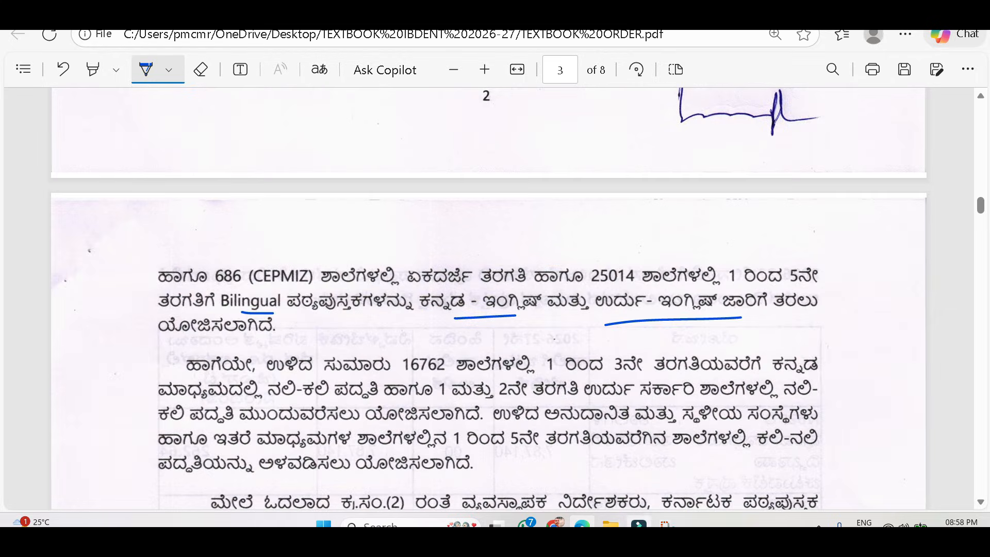
{"action": "key", "text": "alt+Tab"}
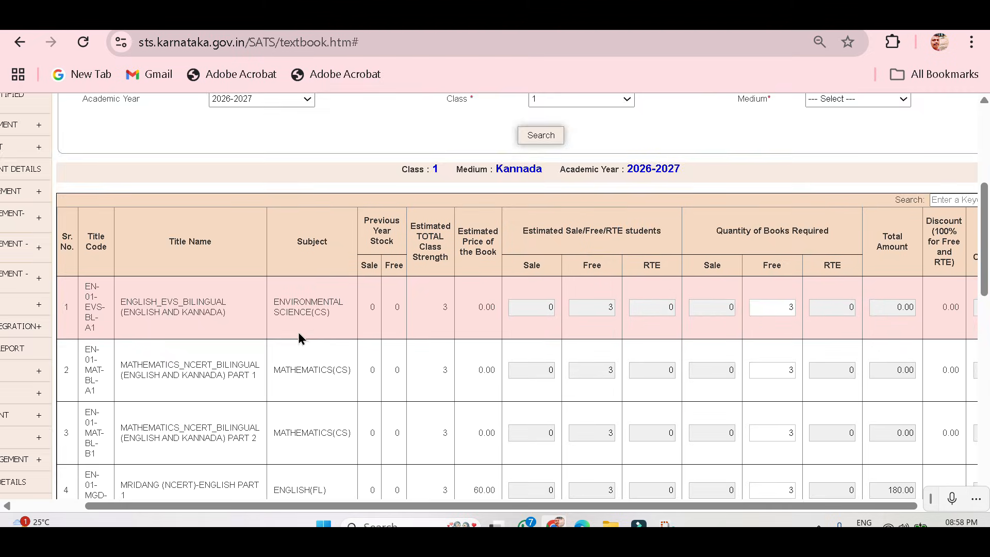
Recheck the class 1 required quantities and save the Kannada medium indent, accepting the confirmation.
{"action": "scroll", "coordinate": [301, 338], "scroll_direction": "down", "scroll_amount": 2}
{"action": "scroll", "coordinate": [301, 338], "scroll_direction": "right", "scroll_amount": 2}
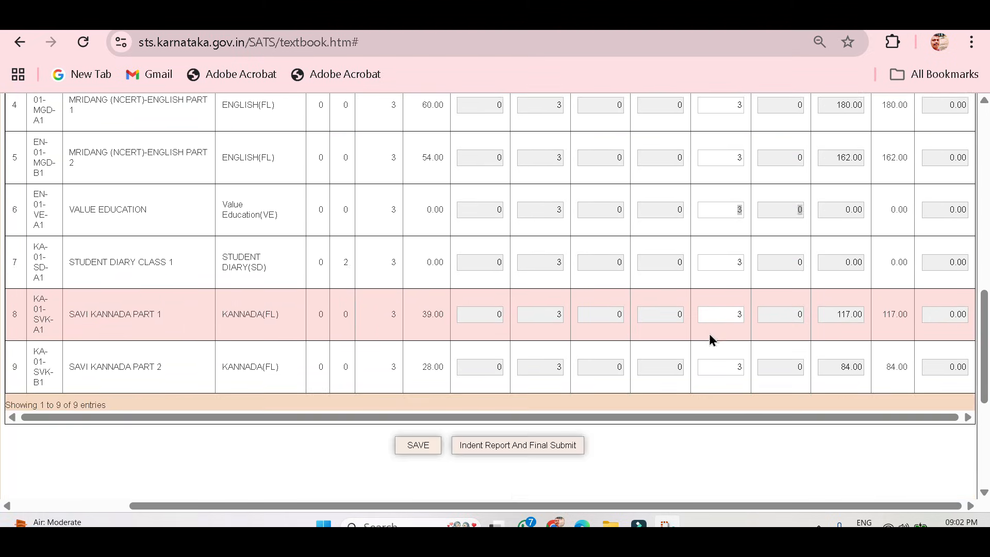
{"action": "scroll", "coordinate": [722, 310], "scroll_direction": "up", "scroll_amount": 3}
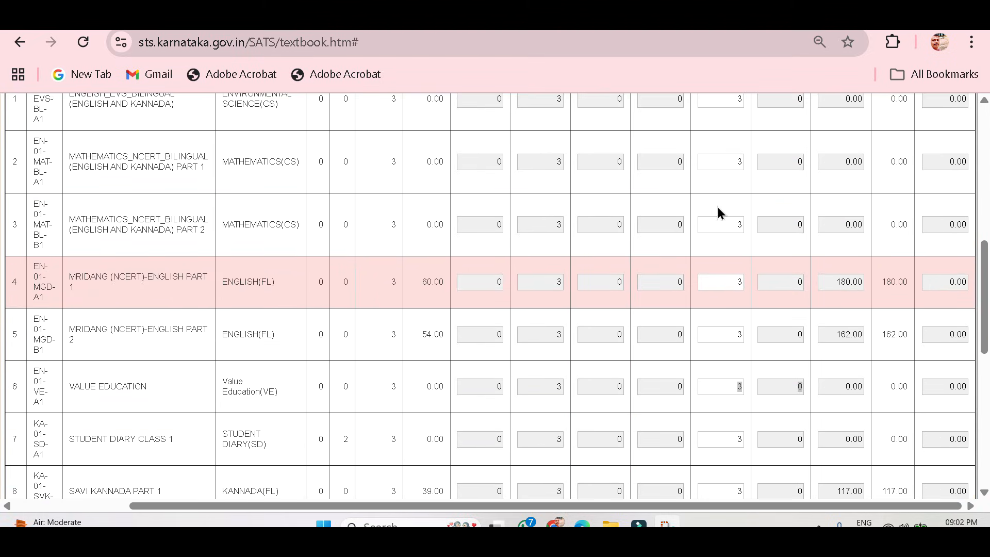
{"action": "scroll", "coordinate": [760, 252], "scroll_direction": "down", "scroll_amount": 5}
{"action": "scroll", "coordinate": [795, 297], "scroll_direction": "up", "scroll_amount": 6}
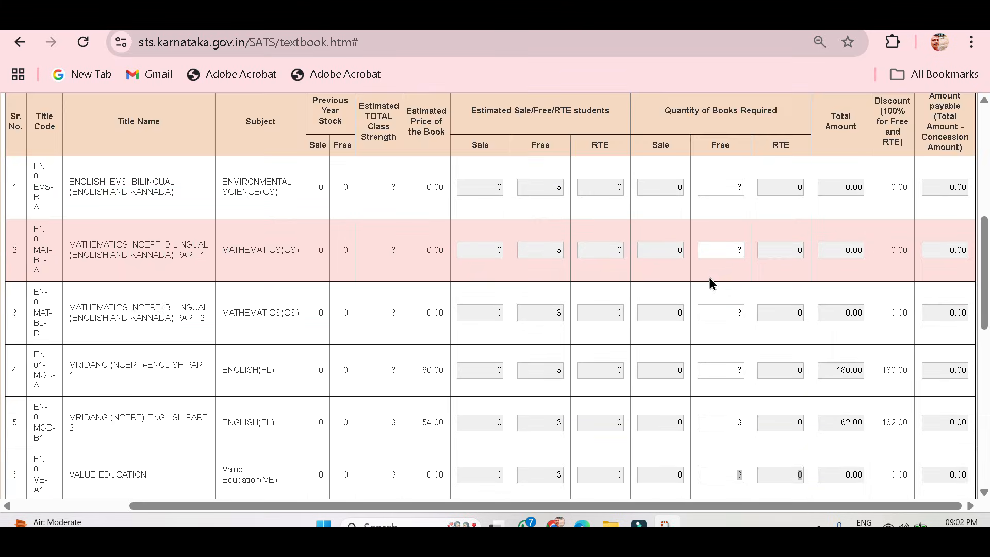
{"action": "scroll", "coordinate": [710, 277], "scroll_direction": "down", "scroll_amount": 5}
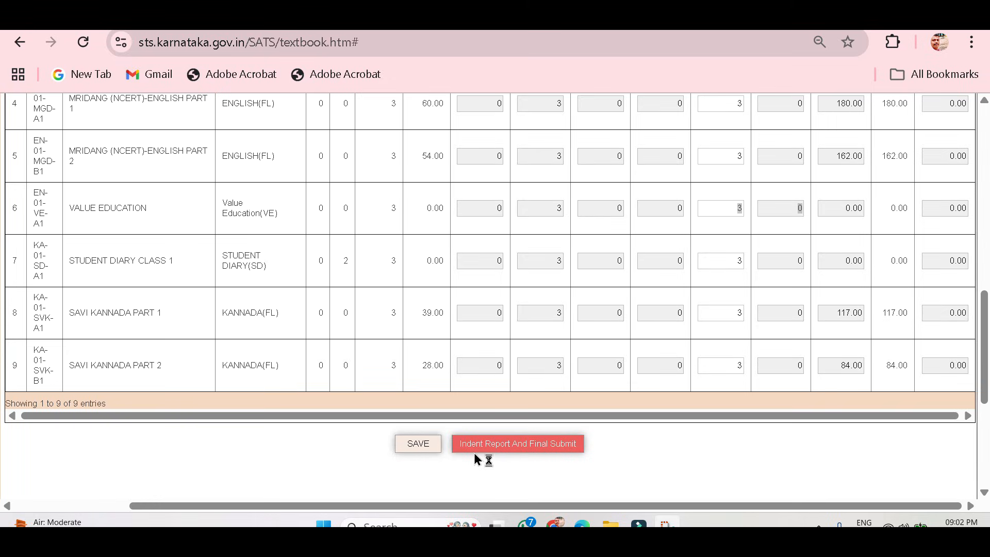
{"action": "left_click", "coordinate": [419, 447]}
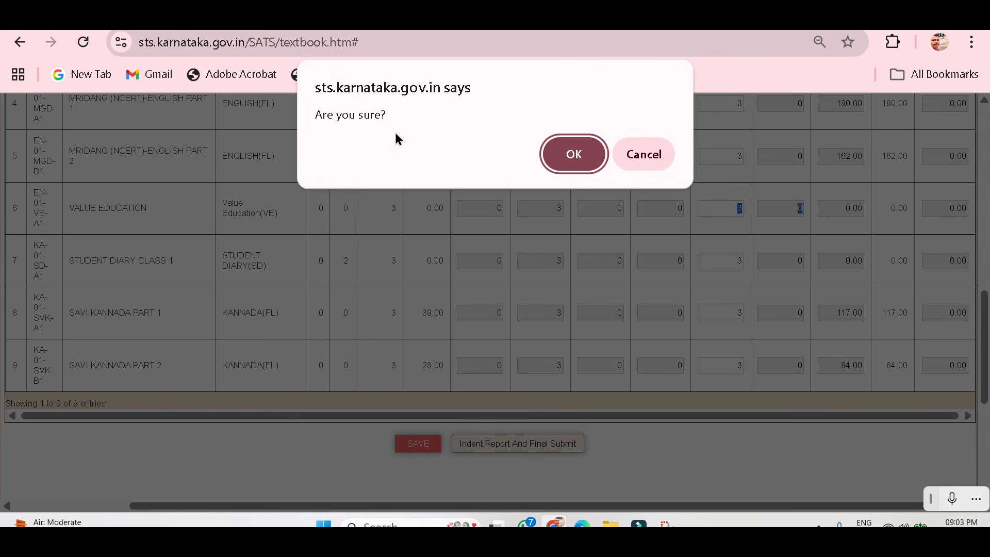
{"action": "left_click", "coordinate": [591, 156]}
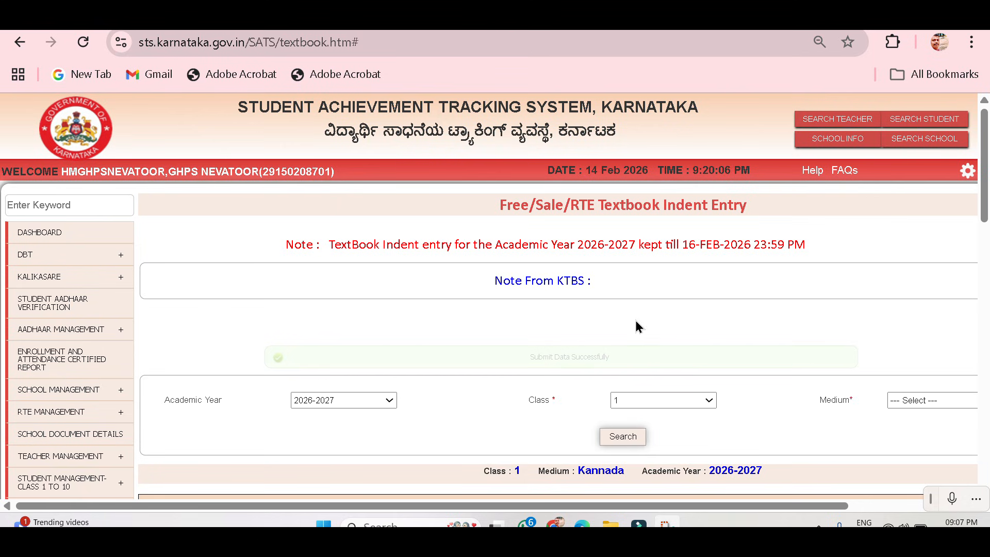
{"action": "key", "text": "ctrl+plus"}
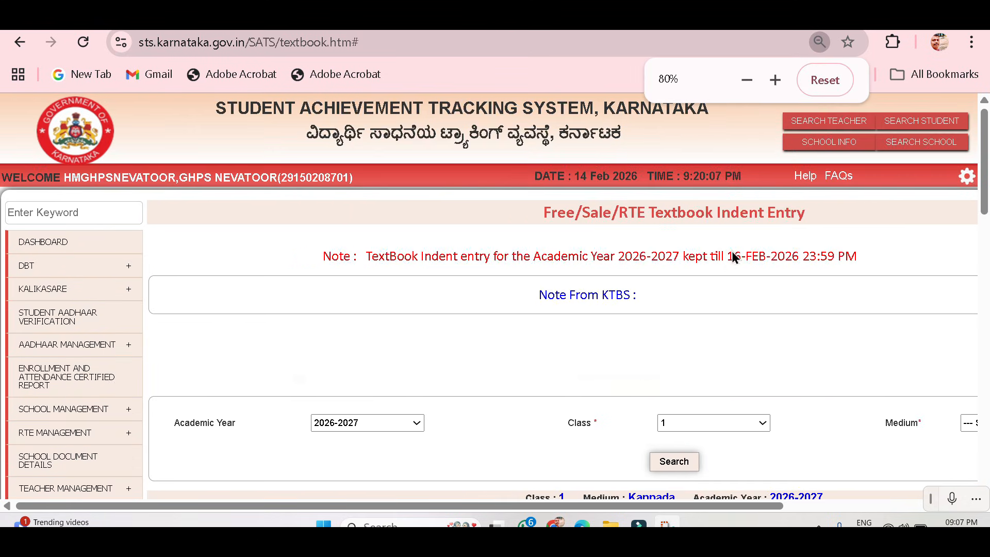
Examine the class 2 Kannada medium indent table, checking each title and its required free quantity.
{"action": "scroll", "coordinate": [654, 342], "scroll_direction": "down", "scroll_amount": 2}
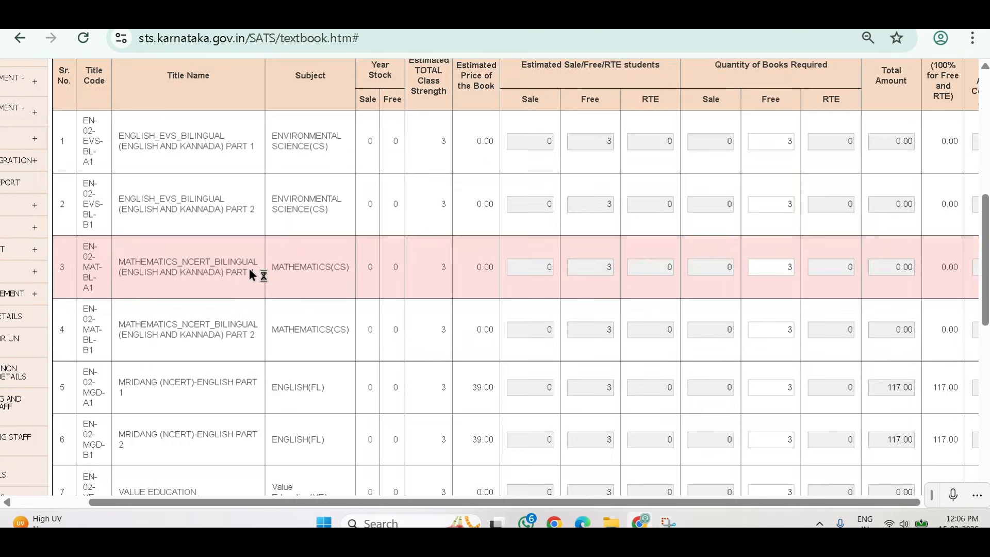
{"action": "scroll", "coordinate": [94, 281], "scroll_direction": "down", "scroll_amount": 5}
{"action": "scroll", "coordinate": [244, 322], "scroll_direction": "up", "scroll_amount": 1}
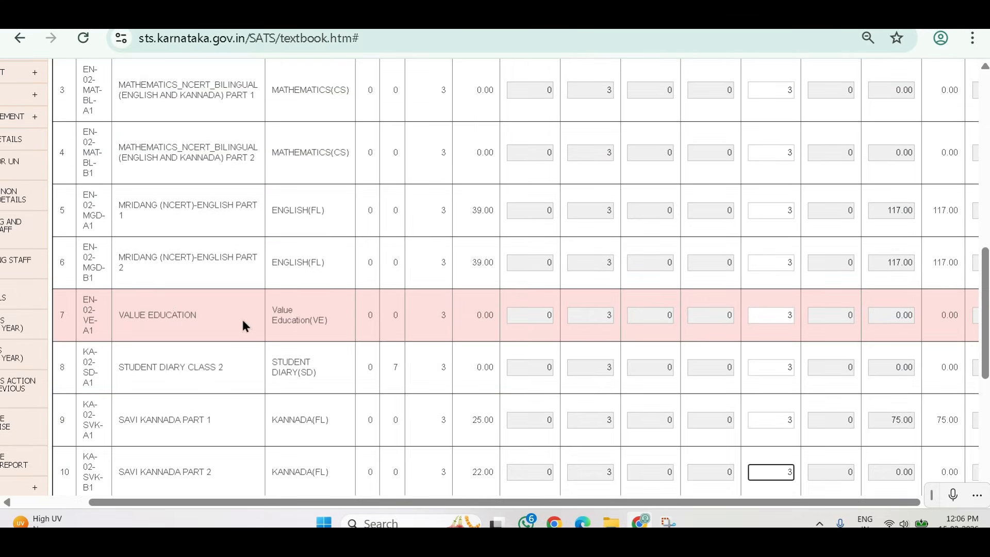
{"action": "scroll", "coordinate": [239, 361], "scroll_direction": "down", "scroll_amount": 3}
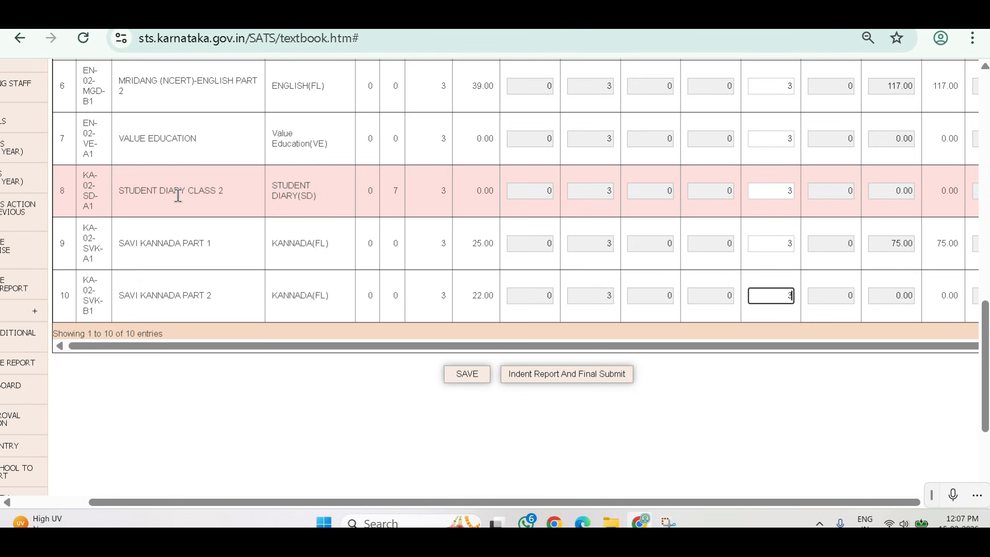
{"action": "scroll", "coordinate": [178, 195], "scroll_direction": "up", "scroll_amount": 3}
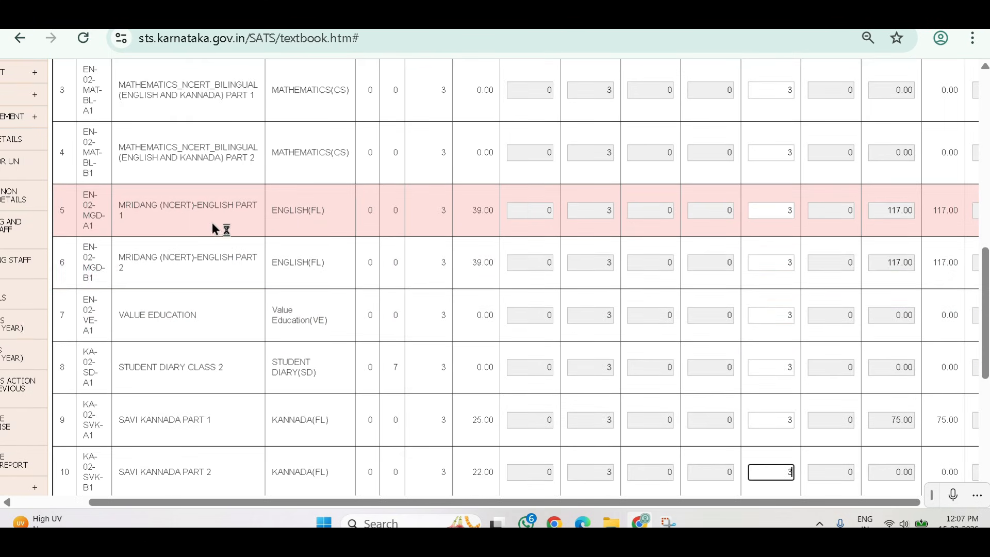
{"action": "scroll", "coordinate": [206, 215], "scroll_direction": "up", "scroll_amount": 2}
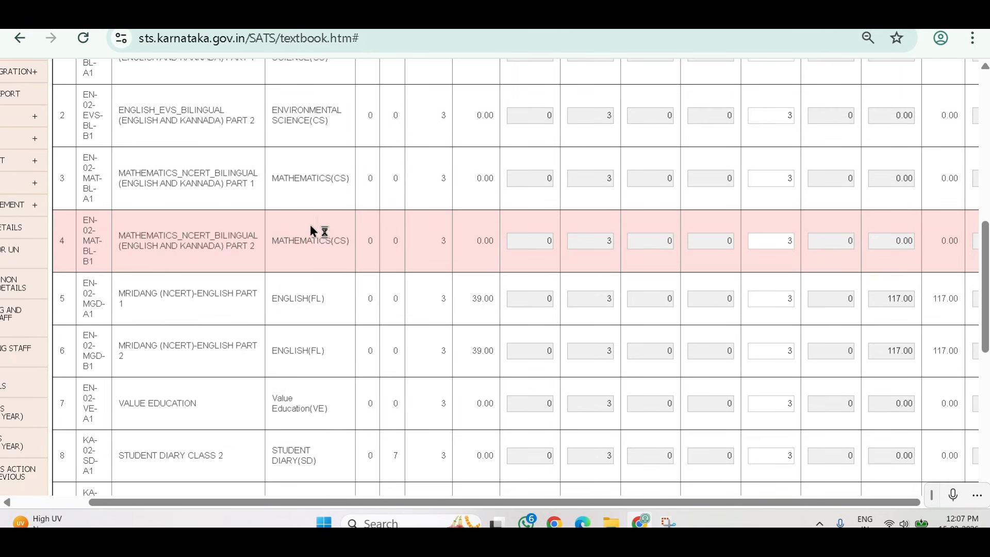
{"action": "scroll", "coordinate": [253, 207], "scroll_direction": "up", "scroll_amount": 2}
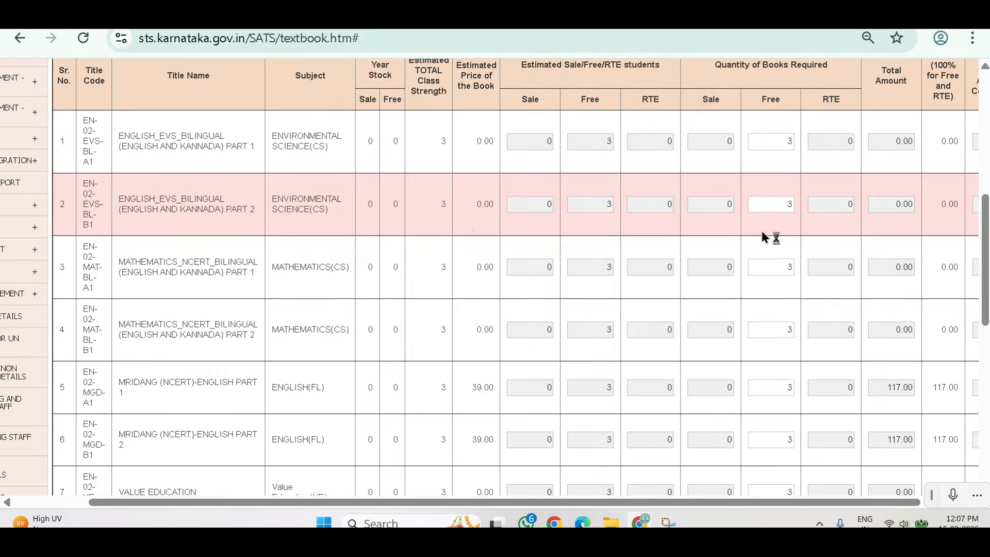
Save the class 2 Kannada medium textbook indent and accept the confirmation.
{"action": "scroll", "coordinate": [464, 384], "scroll_direction": "down", "scroll_amount": 8}
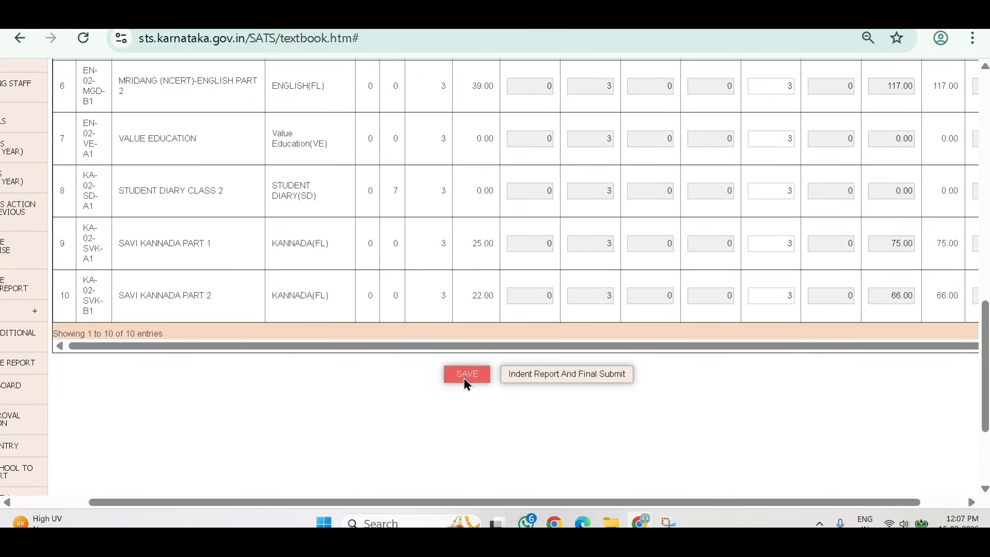
{"action": "left_click", "coordinate": [465, 378]}
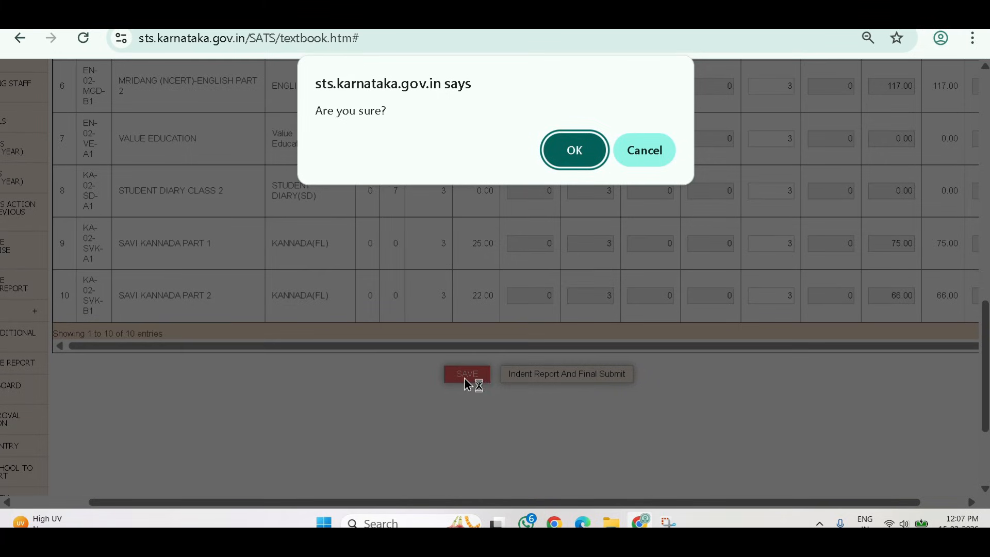
{"action": "left_click", "coordinate": [578, 153]}
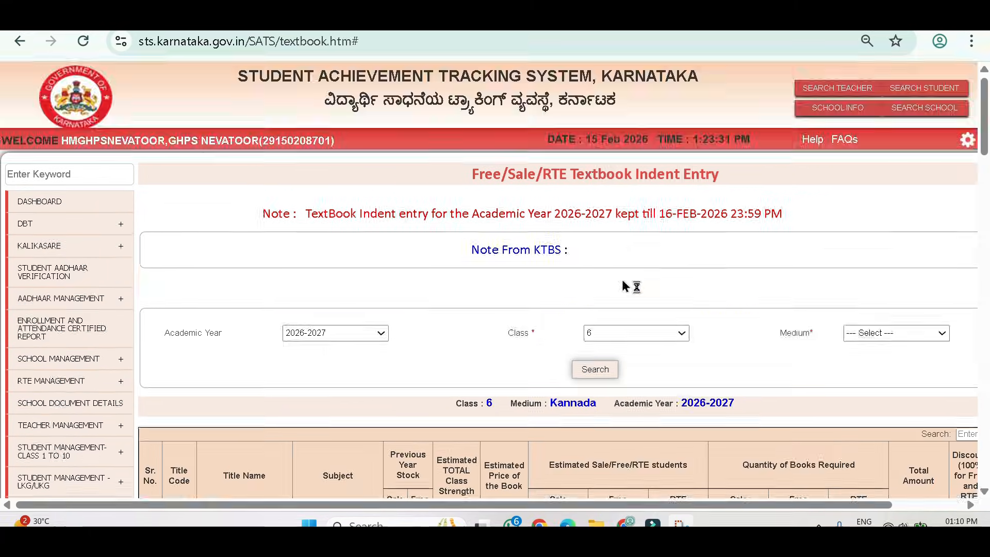
In the class 6 Kannada medium indent, set the required free quantity to 7 for ENGLISH_SL PART 1 and PART 2.
{"action": "scroll", "coordinate": [710, 222], "scroll_direction": "down", "scroll_amount": 3}
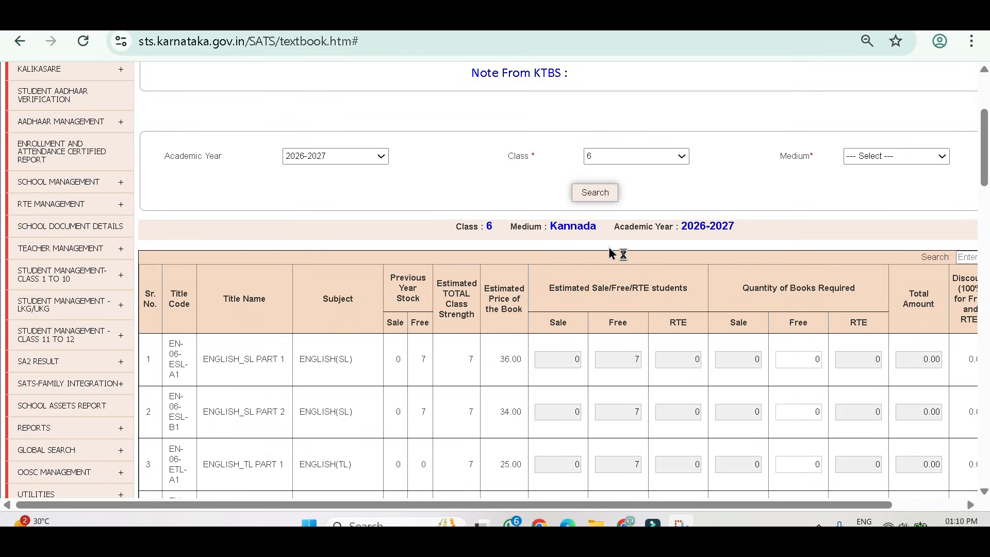
{"action": "scroll", "coordinate": [180, 318], "scroll_direction": "down", "scroll_amount": 13}
{"action": "scroll", "coordinate": [182, 317], "scroll_direction": "down", "scroll_amount": 15}
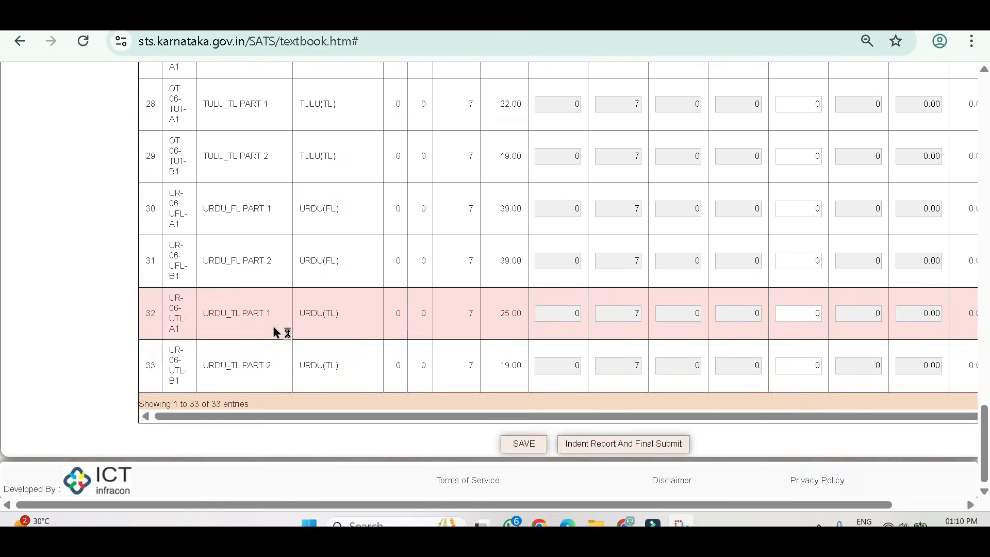
{"action": "scroll", "coordinate": [280, 331], "scroll_direction": "up", "scroll_amount": 20}
{"action": "scroll", "coordinate": [403, 281], "scroll_direction": "up", "scroll_amount": 2}
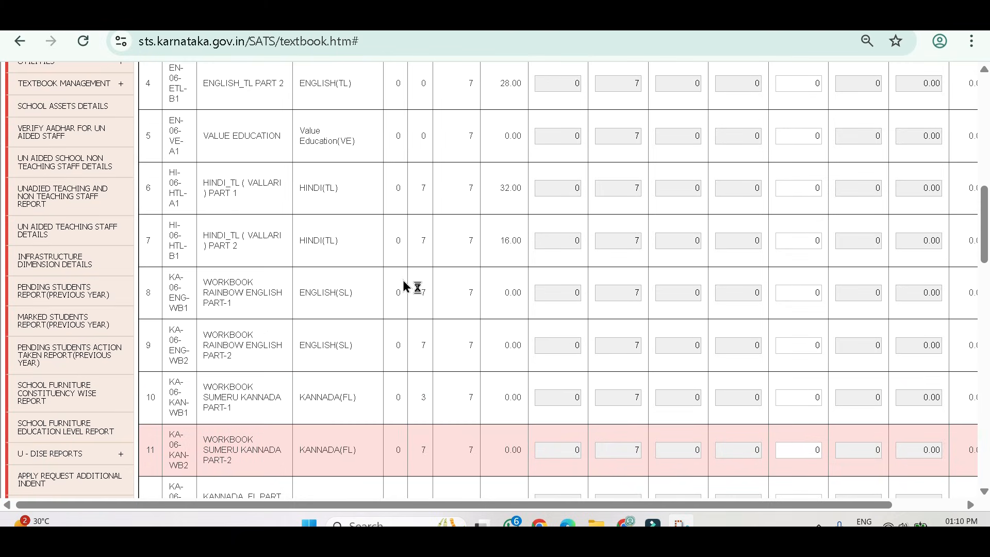
{"action": "scroll", "coordinate": [382, 286], "scroll_direction": "up", "scroll_amount": 5}
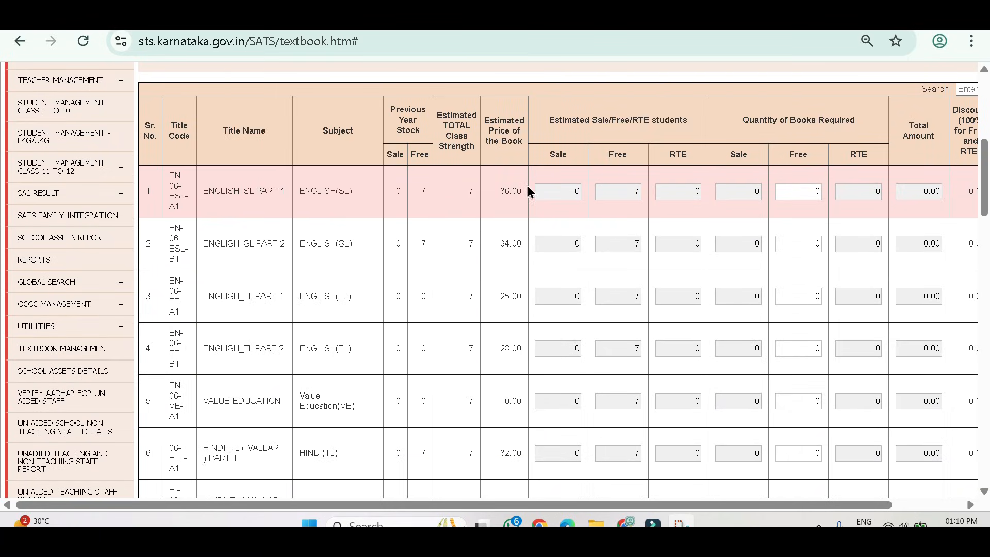
{"action": "left_click", "coordinate": [802, 191]}
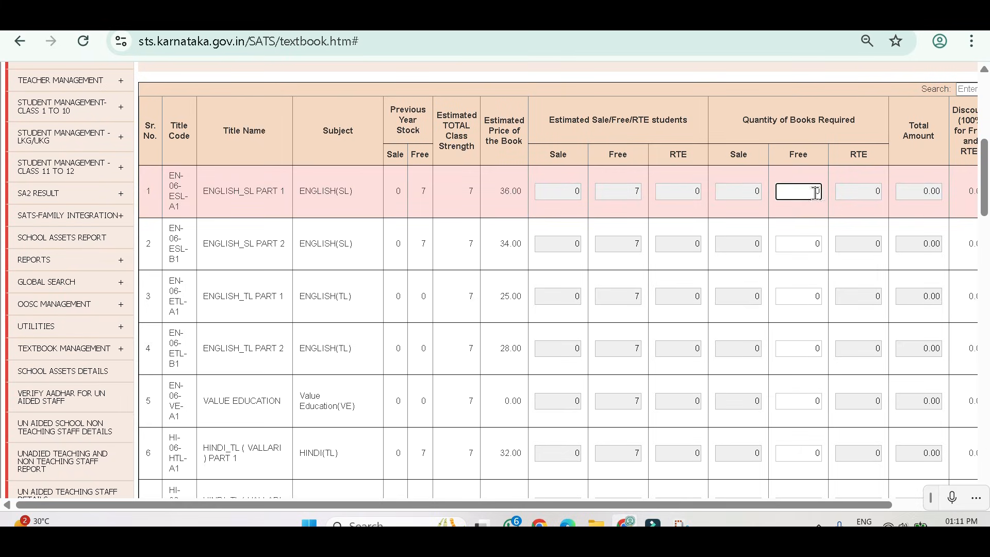
{"action": "type", "text": "7"}
{"action": "left_click", "coordinate": [812, 243]}
{"action": "type", "text": "7"}
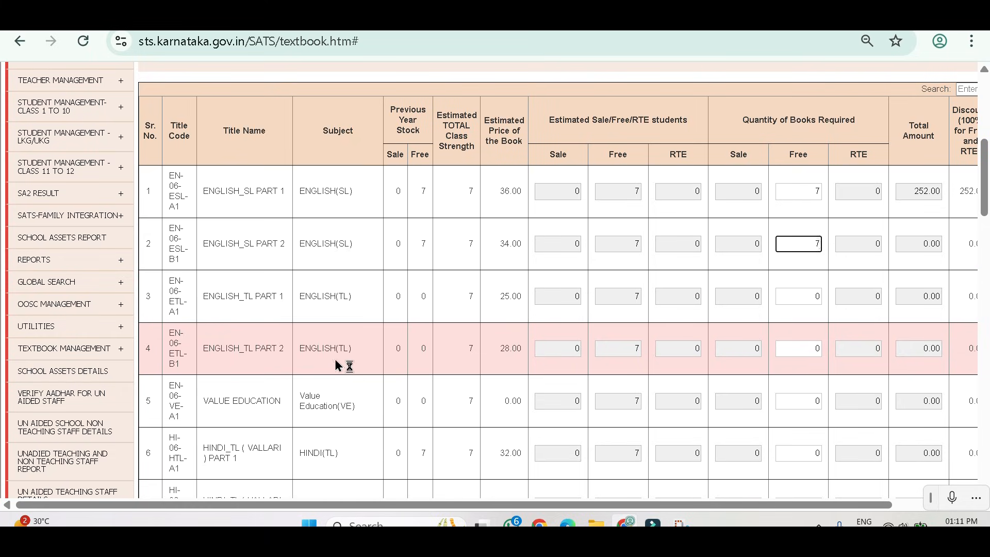
Set the required free quantity for the class 6 VALUE EDUCATION title to 7, leaving both ENGLISH_TL parts unordered.
{"action": "scroll", "coordinate": [820, 211], "scroll_direction": "down", "scroll_amount": 2}
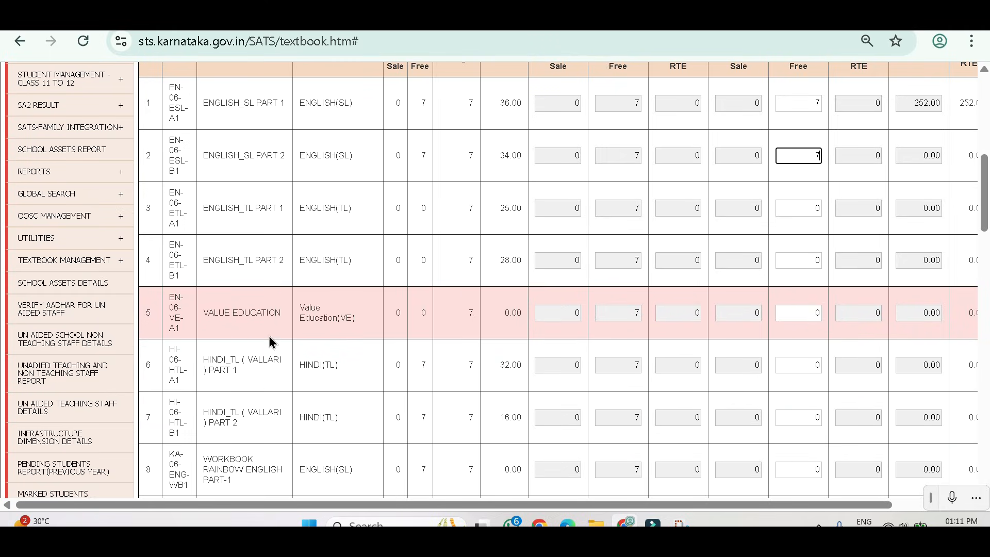
{"action": "left_click", "coordinate": [800, 319]}
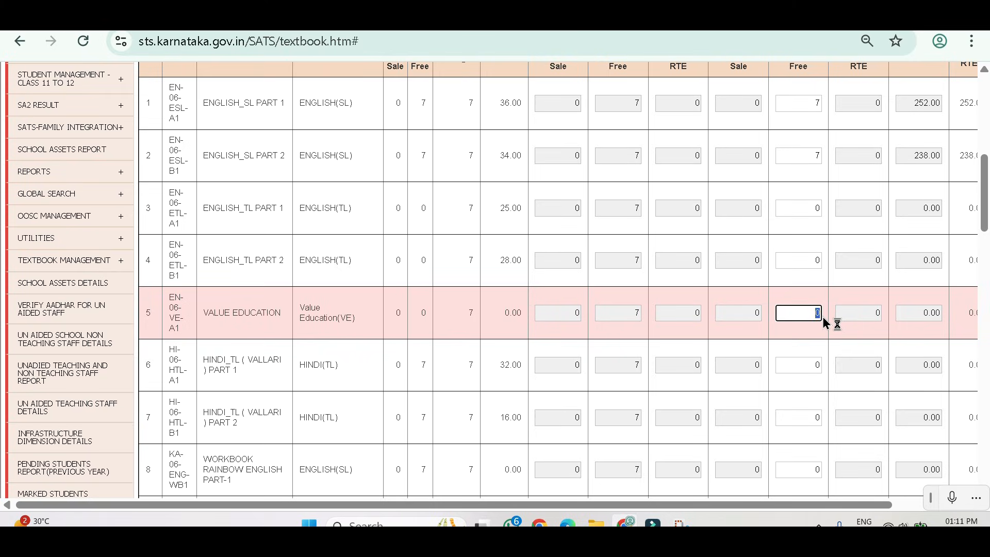
{"action": "scroll", "coordinate": [784, 371], "scroll_direction": "down", "scroll_amount": 1}
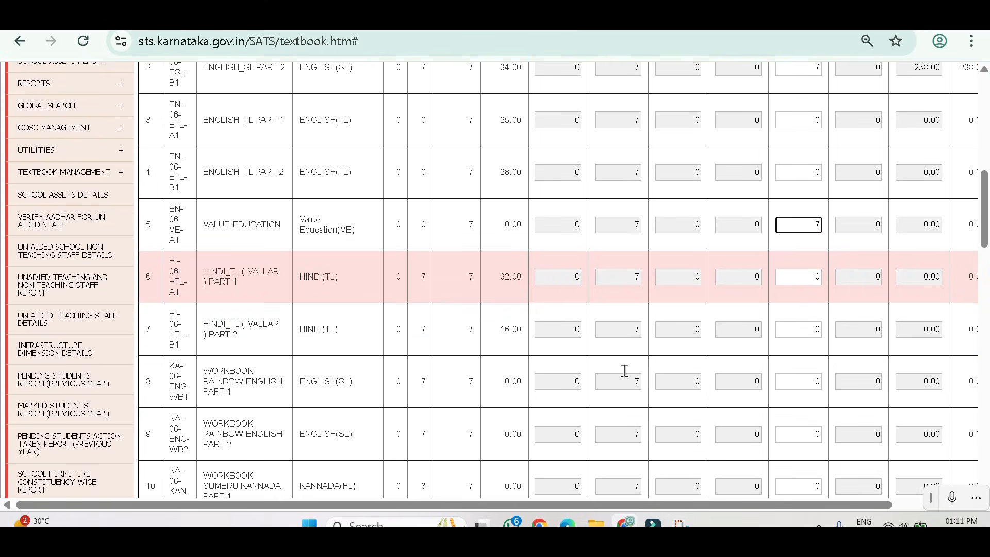
{"action": "scroll", "coordinate": [279, 247], "scroll_direction": "up", "scroll_amount": 1}
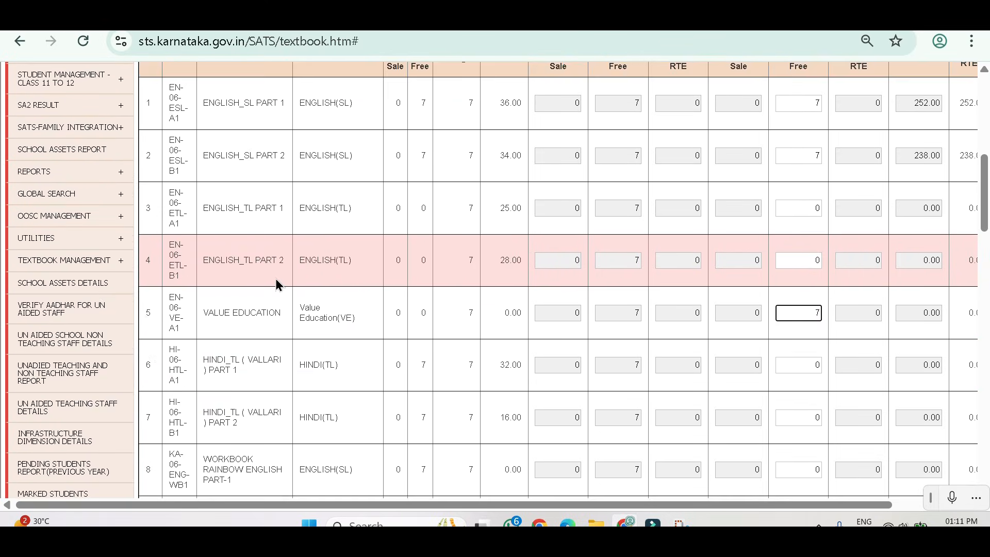
{"action": "scroll", "coordinate": [253, 268], "scroll_direction": "down", "scroll_amount": 1}
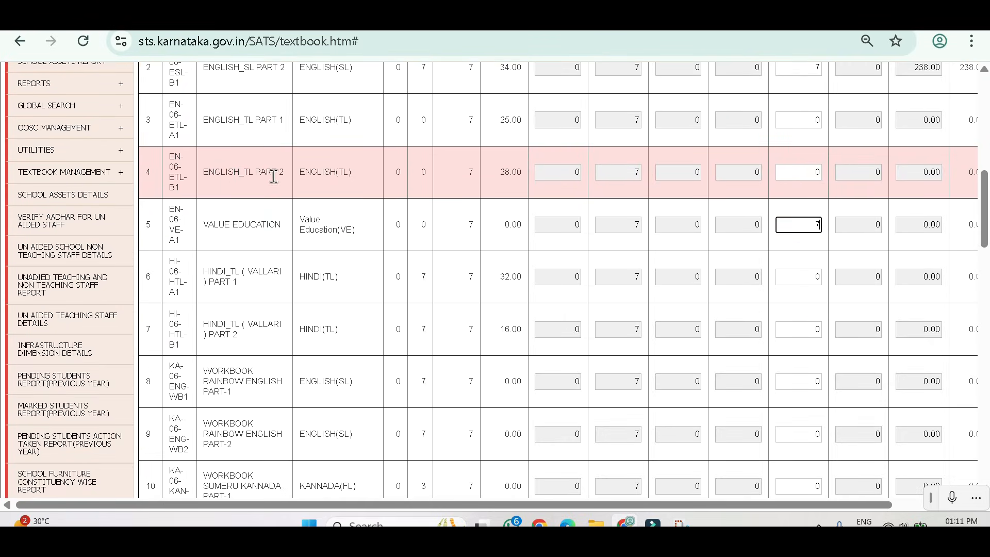
{"action": "scroll", "coordinate": [284, 211], "scroll_direction": "down", "scroll_amount": 1}
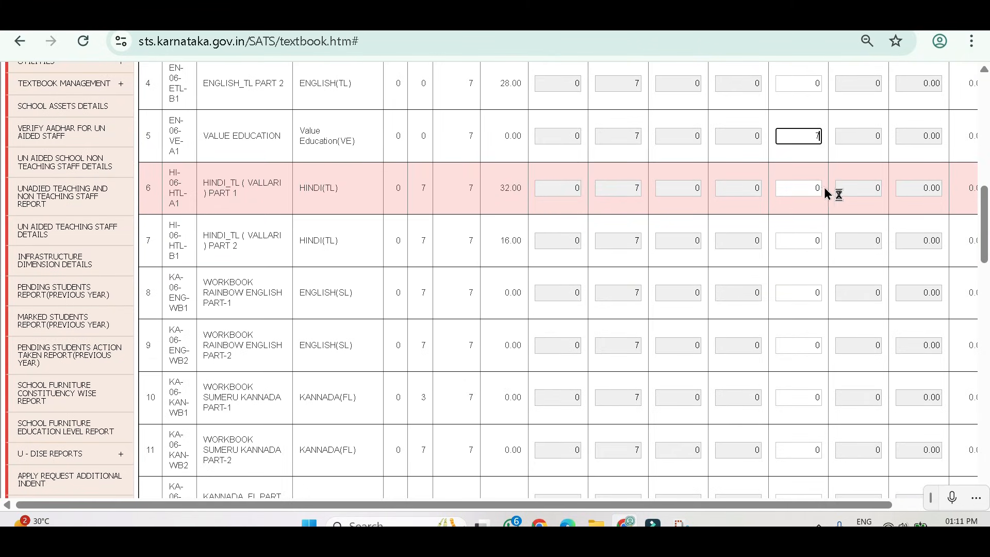
Set the required free quantity to 7 for both HINDI_TL (VALLARI) parts and both WORKBOOK RAINBOW ENGLISH parts.
{"action": "left_click", "coordinate": [805, 186]}
{"action": "type", "text": "7"}
{"action": "left_click", "coordinate": [812, 240]}
{"action": "type", "text": "7"}
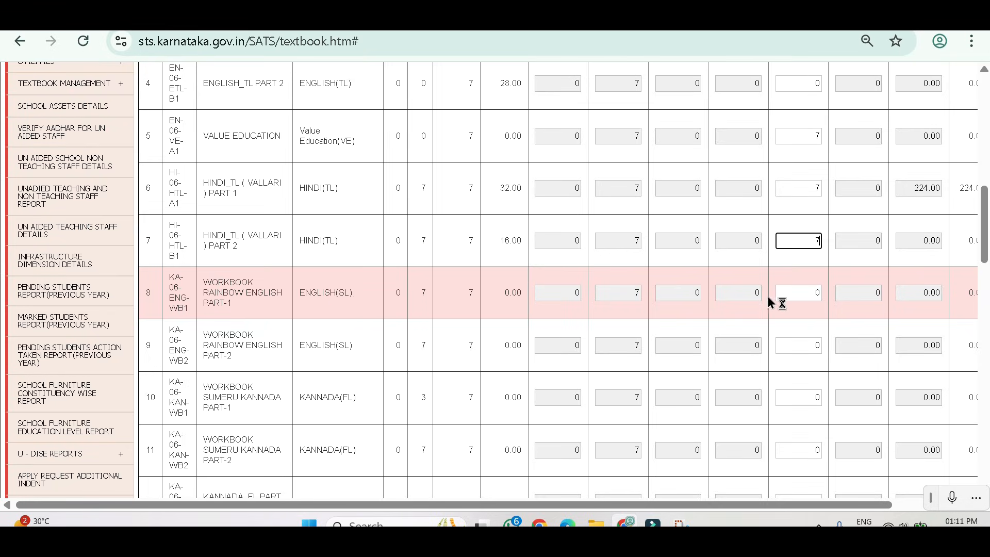
{"action": "left_click", "coordinate": [804, 294]}
{"action": "type", "text": "7"}
{"action": "left_click", "coordinate": [817, 345]}
{"action": "type", "text": "7"}
Set the required free quantity to 7 for WORKBOOK SUMERU KANNADA PART-1 and PART-2.
{"action": "scroll", "coordinate": [413, 389], "scroll_direction": "down", "scroll_amount": 2}
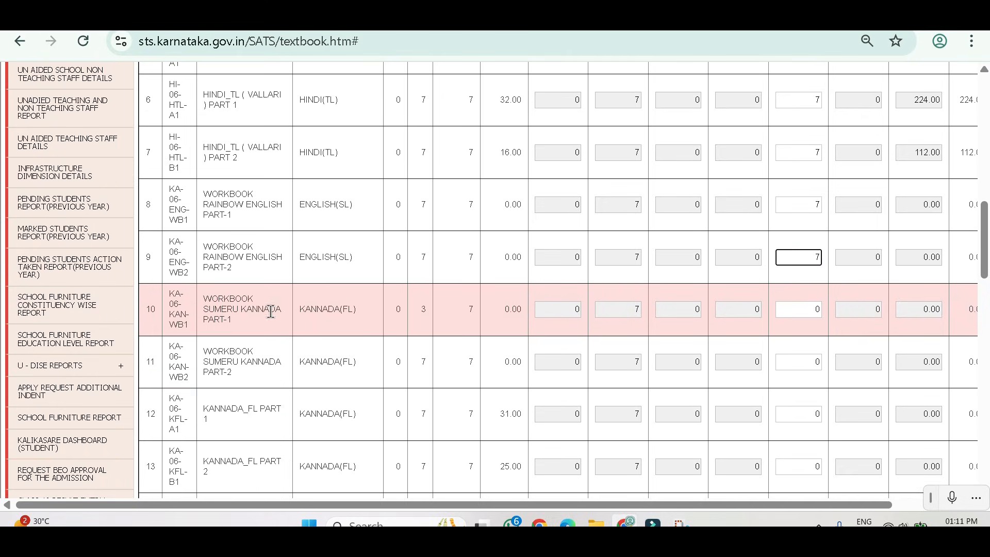
{"action": "left_click", "coordinate": [817, 309]}
{"action": "type", "text": "7"}
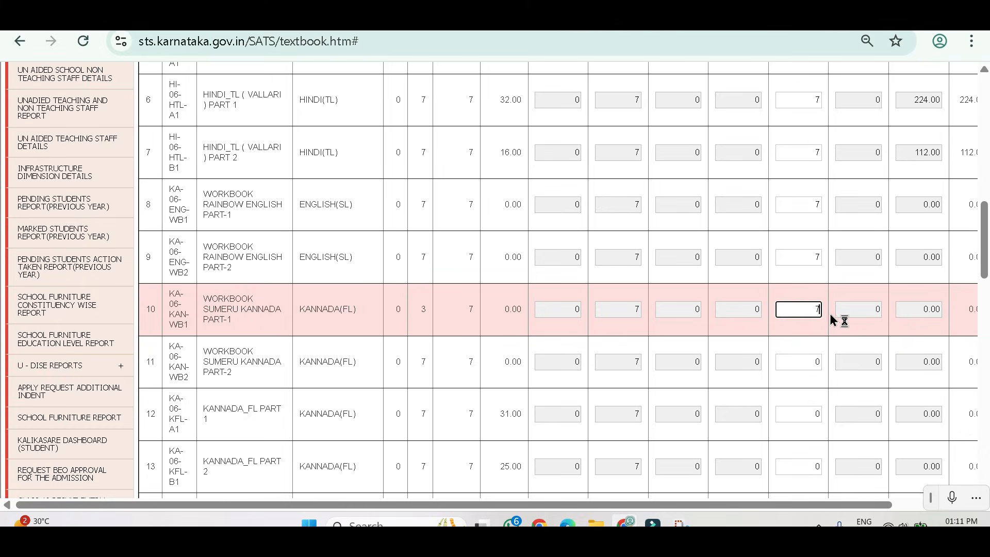
{"action": "left_click", "coordinate": [812, 362]}
{"action": "type", "text": "7"}
Set the required free quantity to 7 for KANNADA_FL PART 1 and PART 2.
{"action": "scroll", "coordinate": [758, 361], "scroll_direction": "down", "scroll_amount": 3}
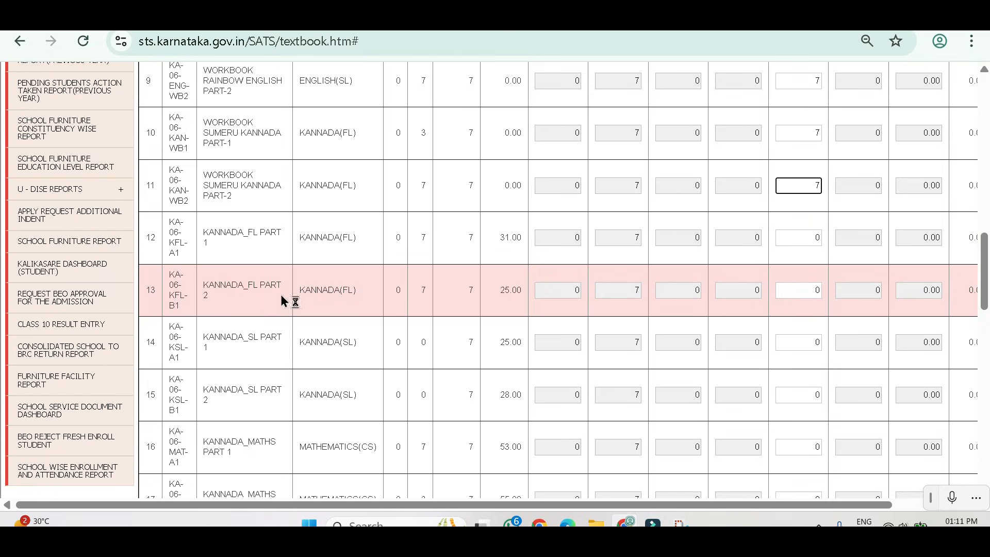
{"action": "left_click", "coordinate": [815, 239]}
{"action": "type", "text": "7"}
{"action": "left_click", "coordinate": [812, 287]}
{"action": "type", "text": "7"}
Skip the KANNADA_SL titles and set the required free quantity to 7 for KANNADA_MATHS PART 1 and PART 2.
{"action": "scroll", "coordinate": [477, 346], "scroll_direction": "down", "scroll_amount": 3}
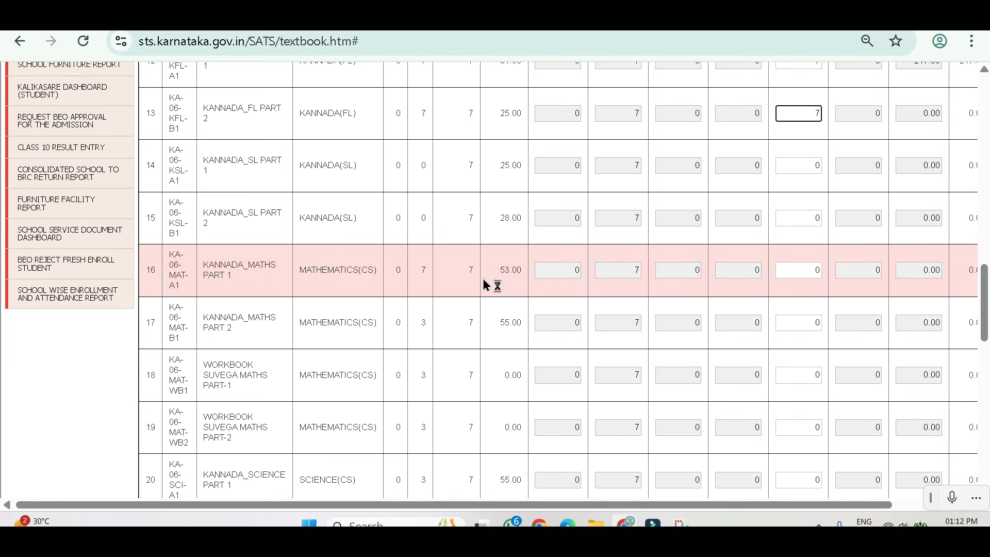
{"action": "left_click", "coordinate": [811, 272]}
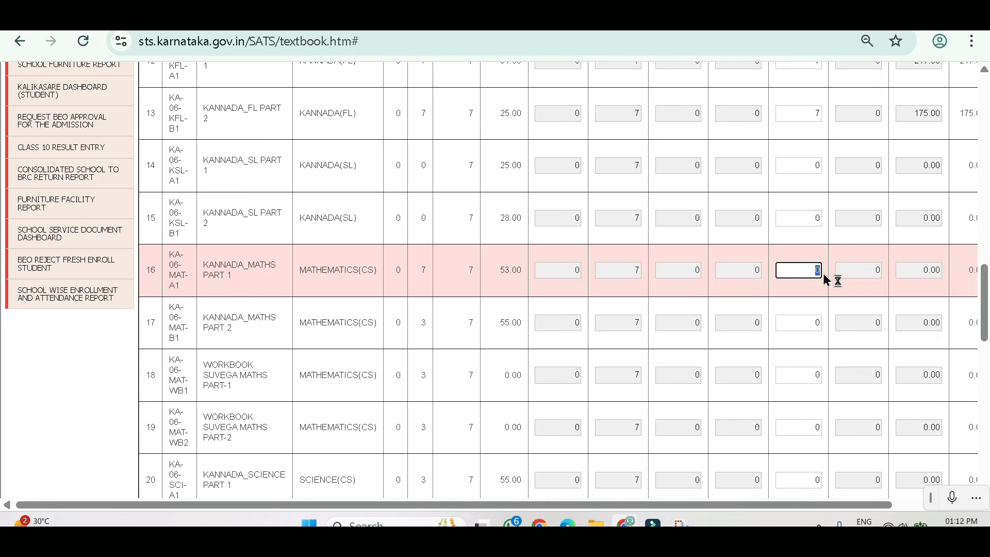
{"action": "type", "text": "7"}
{"action": "left_click", "coordinate": [818, 321]}
{"action": "type", "text": "7"}
{"action": "left_click", "coordinate": [802, 218]}
{"action": "left_click", "coordinate": [796, 360]}
Set the required free quantity to 7 for WORKBOOK SUVEGA MATHS PART-1 and PART-2.
{"action": "scroll", "coordinate": [246, 369], "scroll_direction": "down", "scroll_amount": 4}
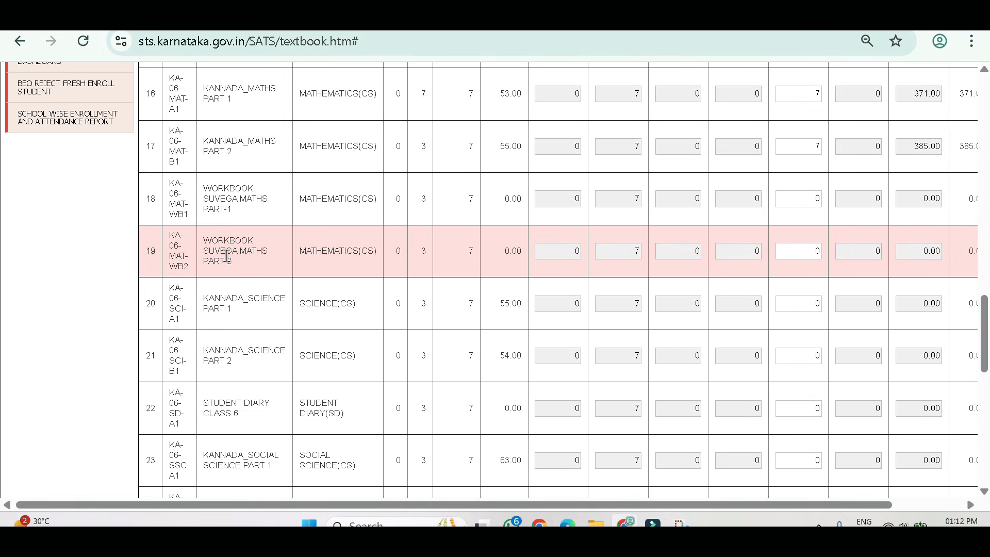
{"action": "double_click", "coordinate": [827, 206]}
{"action": "type", "text": "7"}
{"action": "double_click", "coordinate": [828, 257]}
{"action": "type", "text": "7"}
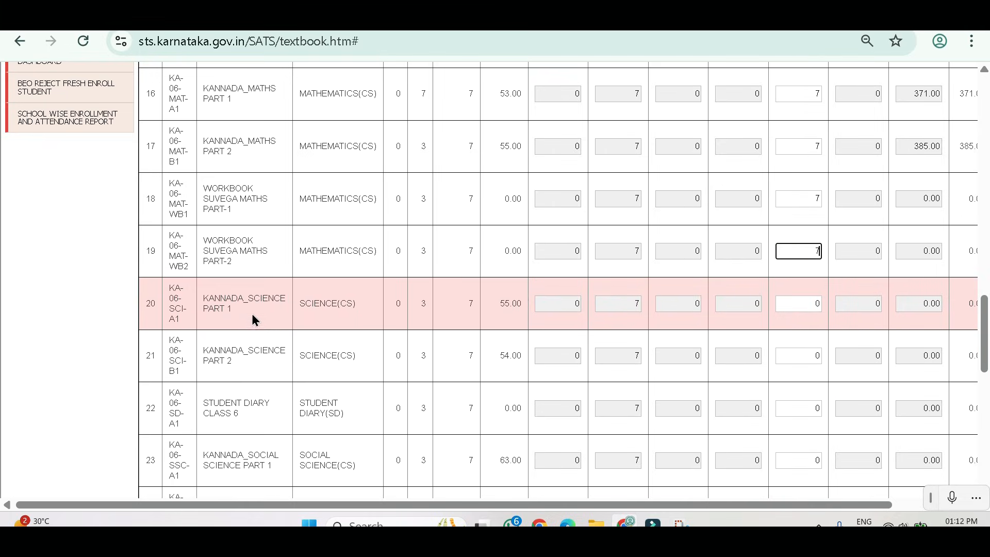
Set the required free quantity to 7 for KANNADA_SCIENCE PART 1 and PART 2.
{"action": "double_click", "coordinate": [818, 304]}
{"action": "type", "text": "7"}
{"action": "double_click", "coordinate": [816, 355]}
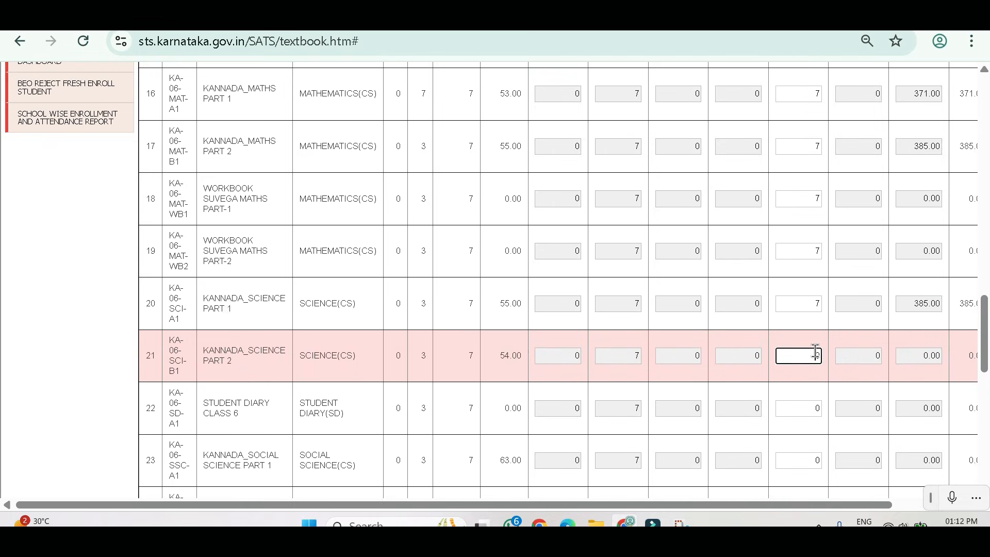
{"action": "type", "text": "7"}
Set the required free quantity to 7 for STUDENT DIARY CLASS 6 and both KANNADA_SOCIAL SCIENCE parts.
{"action": "scroll", "coordinate": [794, 364], "scroll_direction": "down", "scroll_amount": 3}
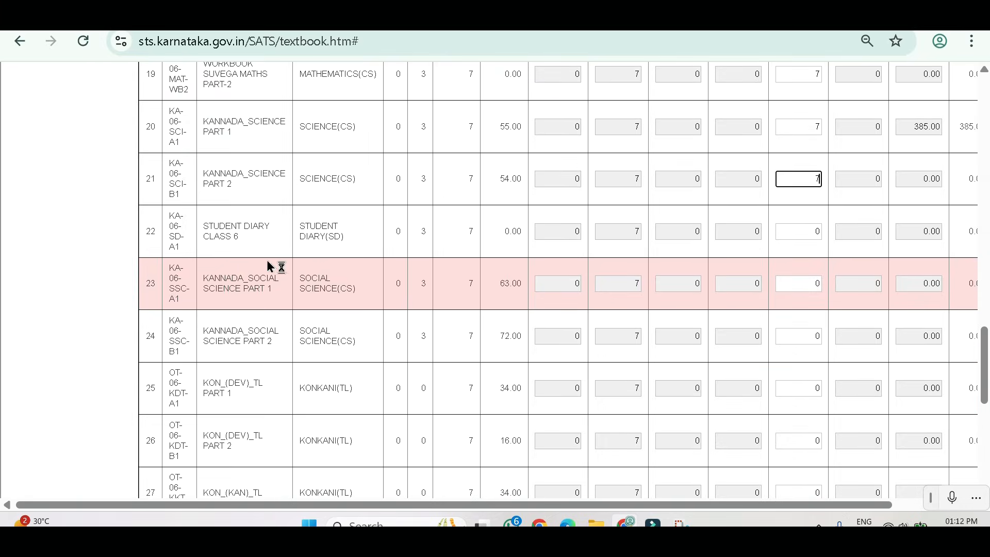
{"action": "left_click", "coordinate": [814, 232]}
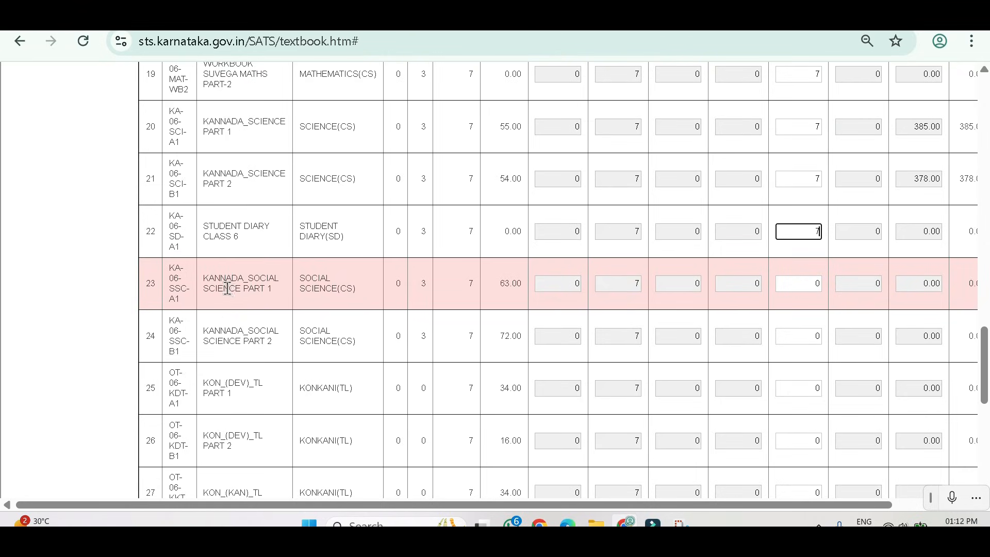
{"action": "left_click", "coordinate": [814, 283]}
{"action": "type", "text": "7"}
{"action": "left_click", "coordinate": [812, 335]}
{"action": "type", "text": "7"}
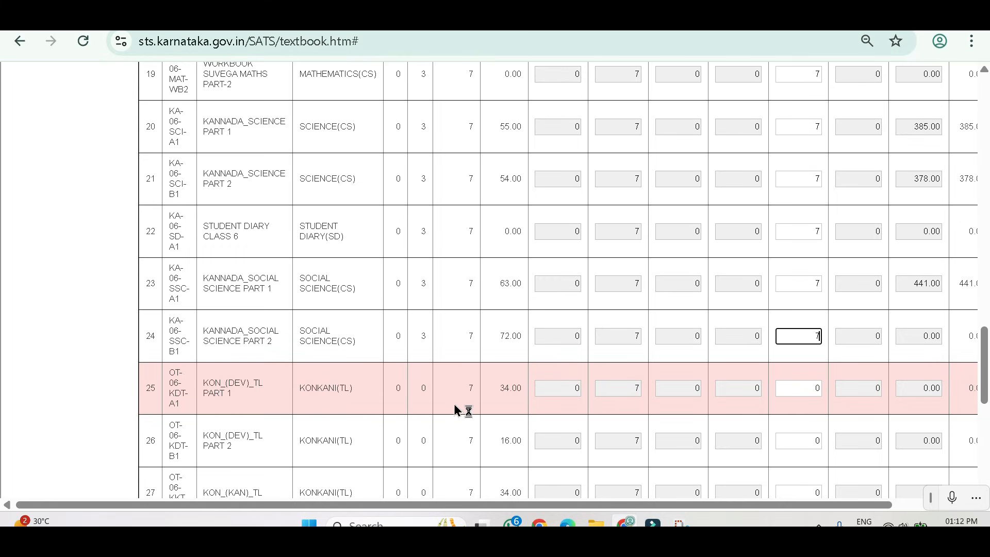
Review the class 6 indent, checking the remaining Konkani, Tulu and Urdu titles and rechecking the free quantities entered from the first title.
{"action": "scroll", "coordinate": [812, 381], "scroll_direction": "down", "scroll_amount": 3}
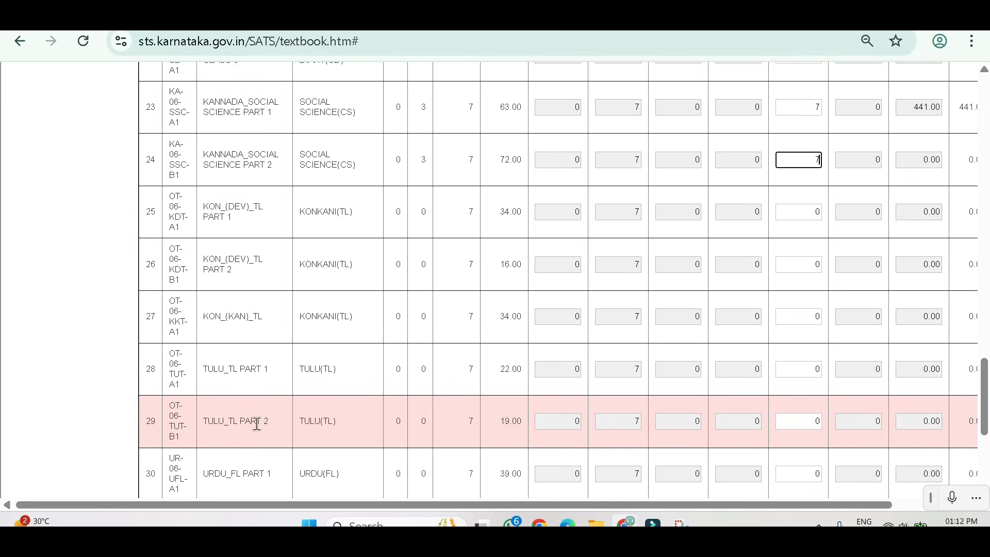
{"action": "scroll", "coordinate": [760, 375], "scroll_direction": "down", "scroll_amount": 2}
{"action": "scroll", "coordinate": [760, 375], "scroll_direction": "down", "scroll_amount": 2}
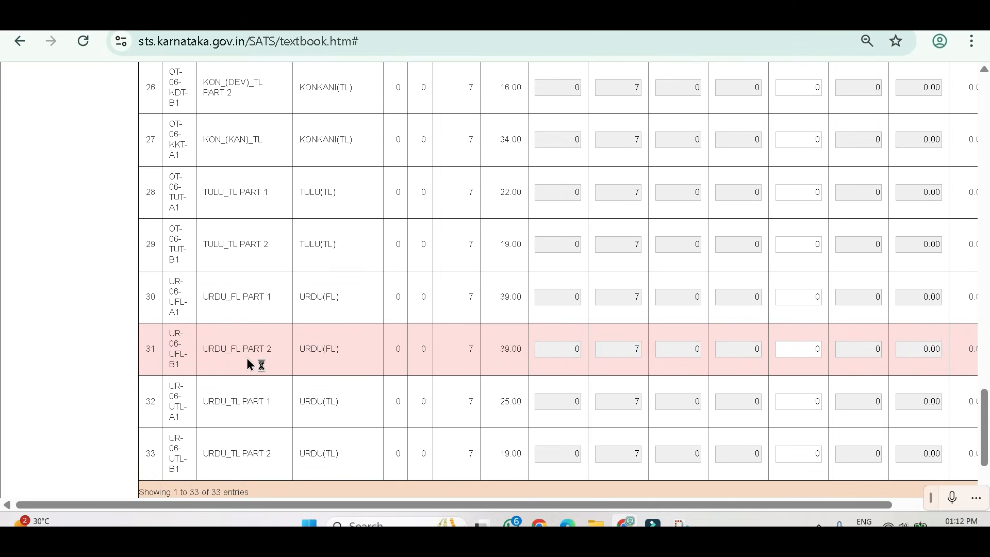
{"action": "scroll", "coordinate": [263, 356], "scroll_direction": "down", "scroll_amount": 2}
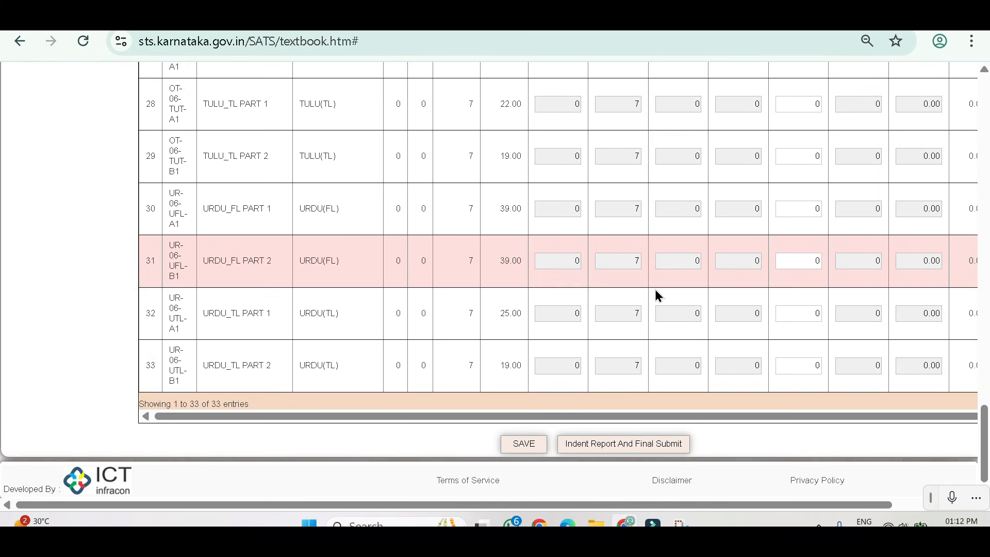
{"action": "scroll", "coordinate": [468, 319], "scroll_direction": "up", "scroll_amount": 4}
{"action": "scroll", "coordinate": [468, 319], "scroll_direction": "up", "scroll_amount": 20}
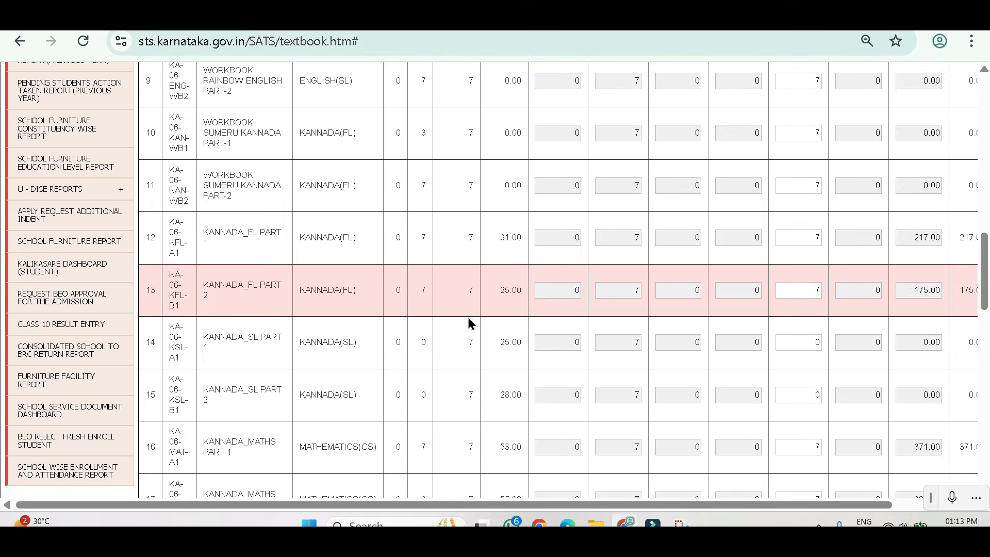
{"action": "scroll", "coordinate": [372, 334], "scroll_direction": "up", "scroll_amount": 10}
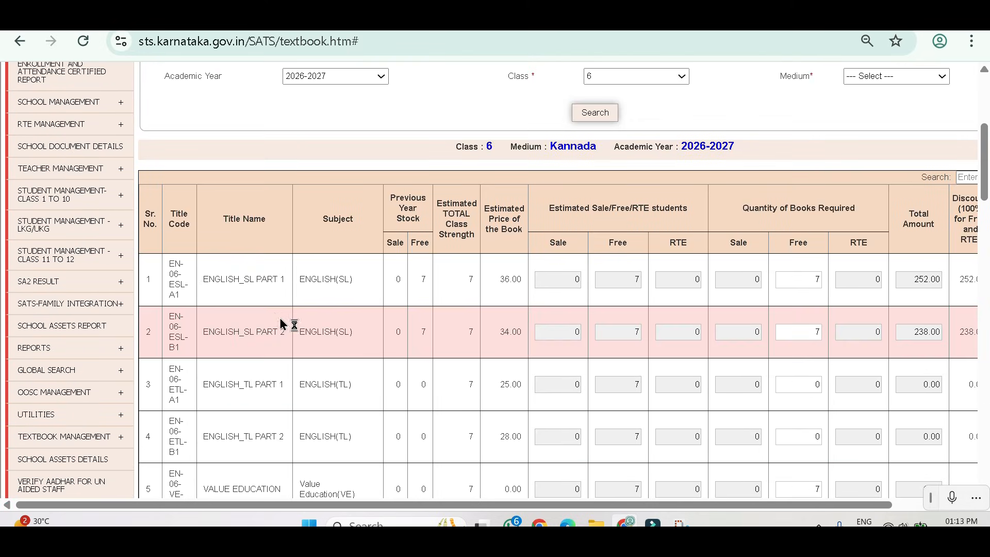
{"action": "scroll", "coordinate": [753, 283], "scroll_direction": "down", "scroll_amount": 5}
{"action": "scroll", "coordinate": [778, 283], "scroll_direction": "up", "scroll_amount": 6}
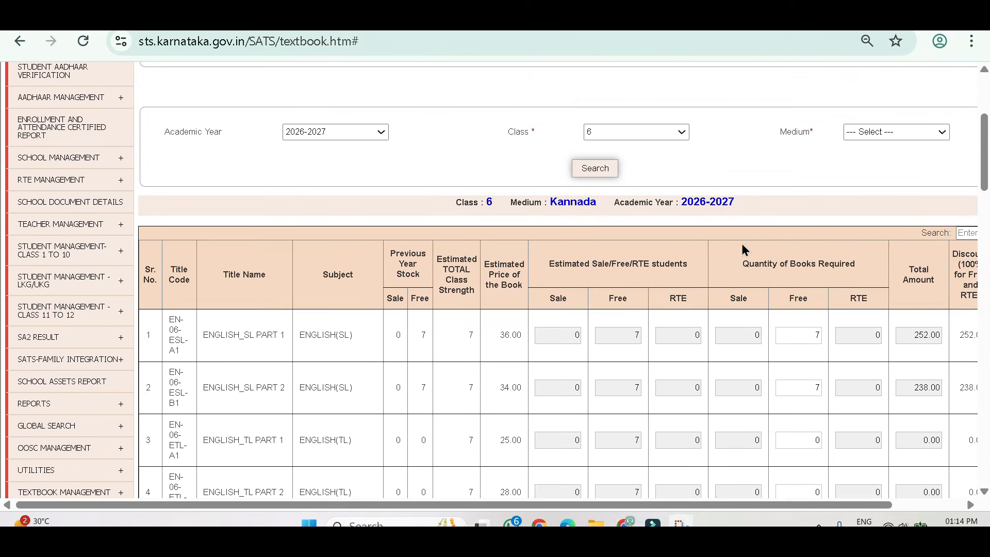
{"action": "scroll", "coordinate": [815, 330], "scroll_direction": "down", "scroll_amount": 2}
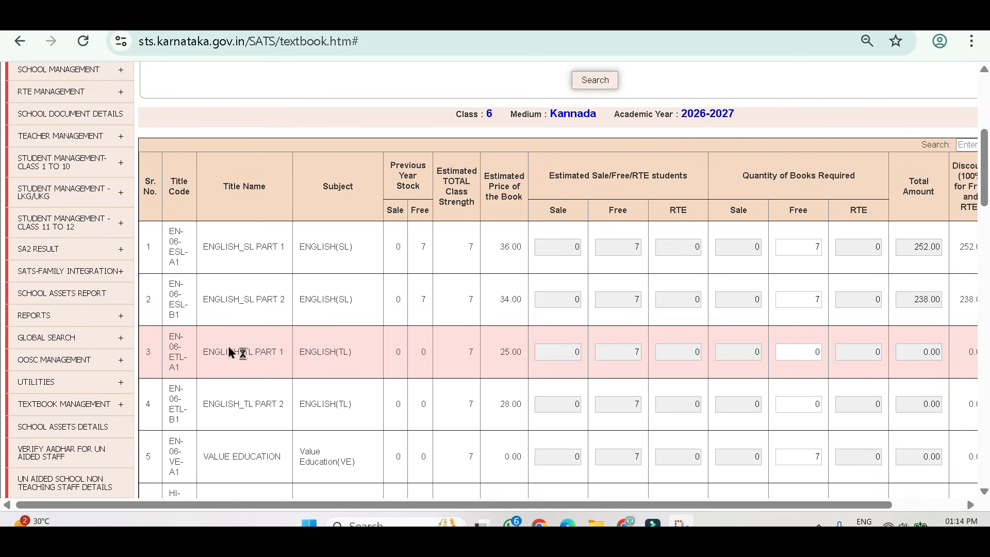
{"action": "left_click_drag", "start_coordinate": [985, 187], "coordinate": [985, 465]}
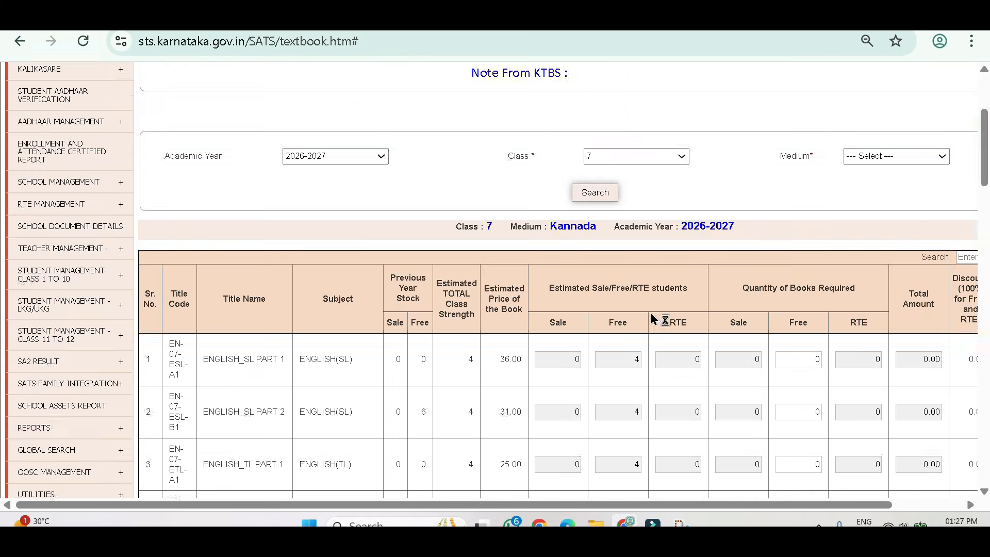
Check the class 7 Kannada medium title list through to its last entry, then save the indent and confirm.
{"action": "scroll", "coordinate": [651, 313], "scroll_direction": "down", "scroll_amount": 15}
{"action": "scroll", "coordinate": [119, 488], "scroll_direction": "down", "scroll_amount": 10}
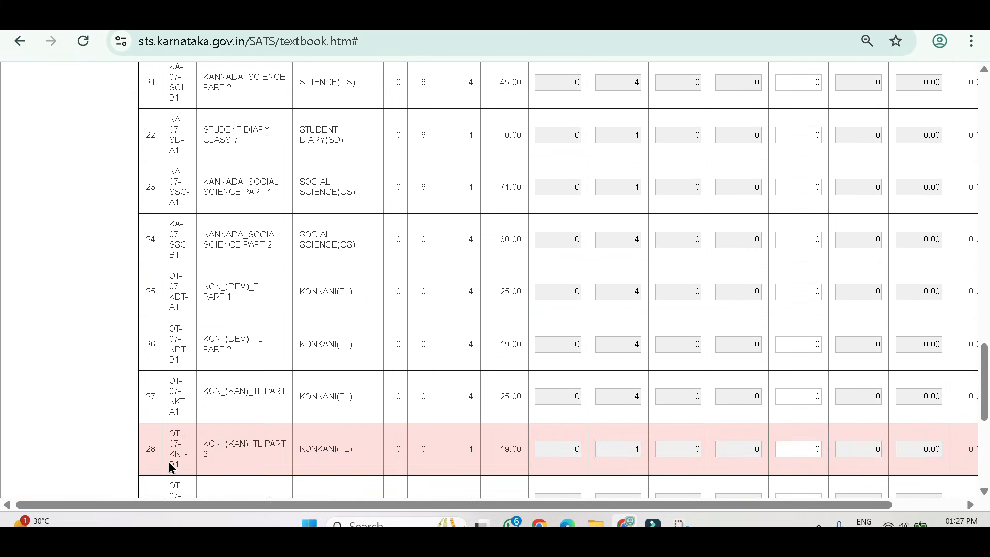
{"action": "scroll", "coordinate": [184, 379], "scroll_direction": "up", "scroll_amount": 20}
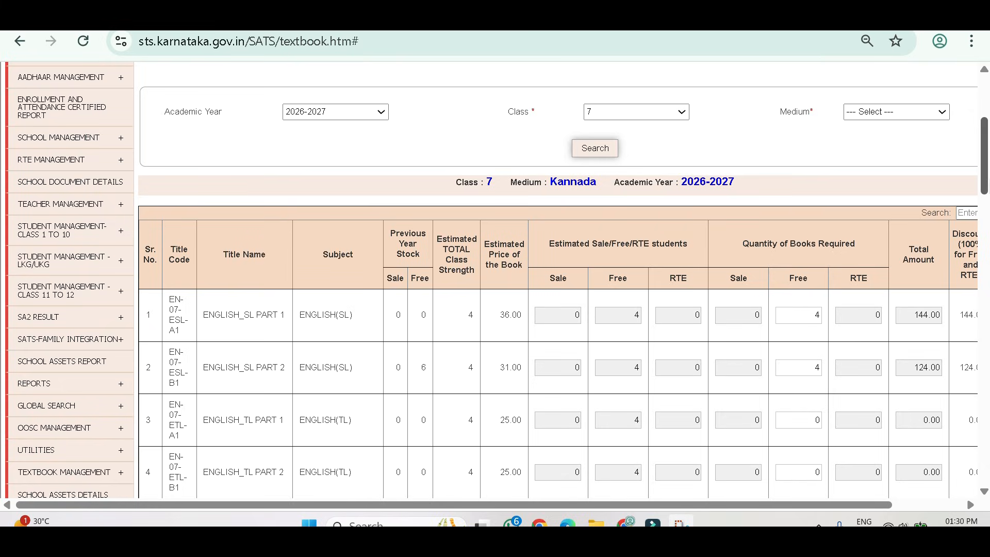
{"action": "left_click_drag", "start_coordinate": [984, 191], "coordinate": [983, 485]}
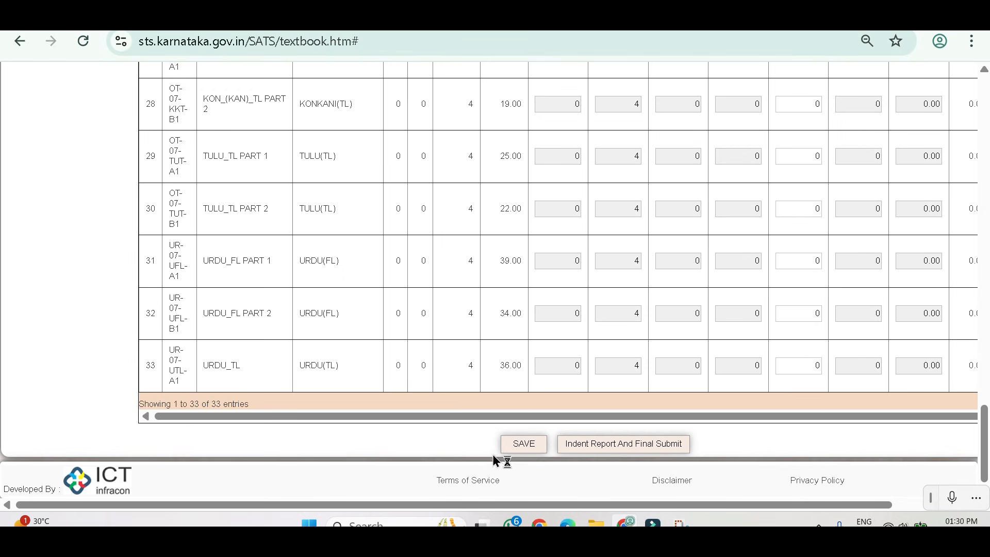
{"action": "left_click", "coordinate": [521, 448]}
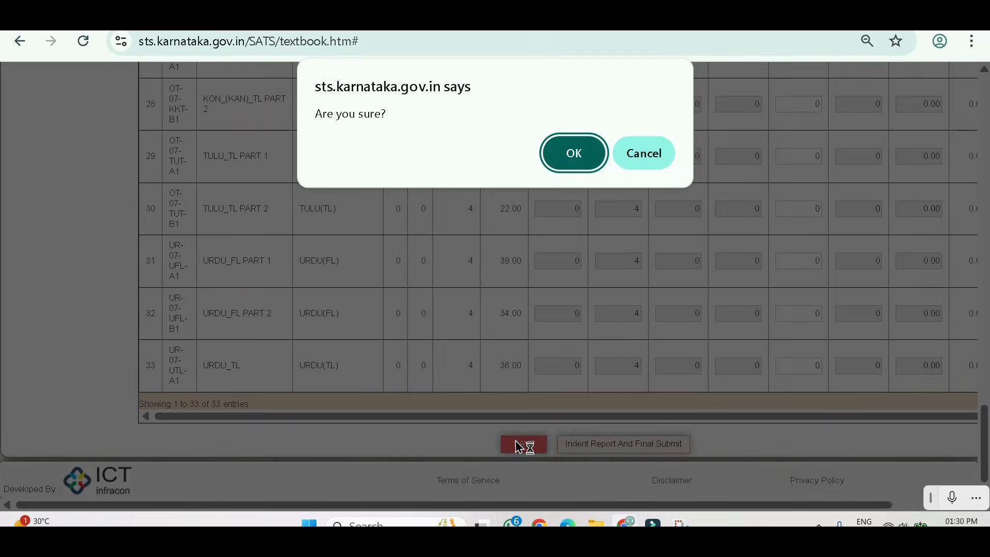
{"action": "left_click", "coordinate": [573, 158]}
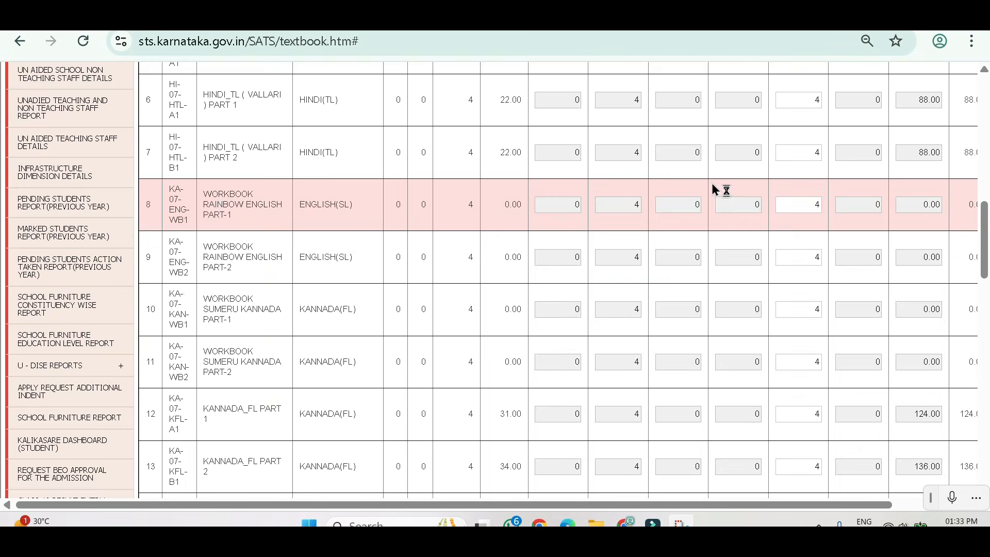
Open the indent report for final submission and review the indented titles of classes 1 to 7 through to the totals.
{"action": "scroll", "coordinate": [487, 269], "scroll_direction": "down", "scroll_amount": 20}
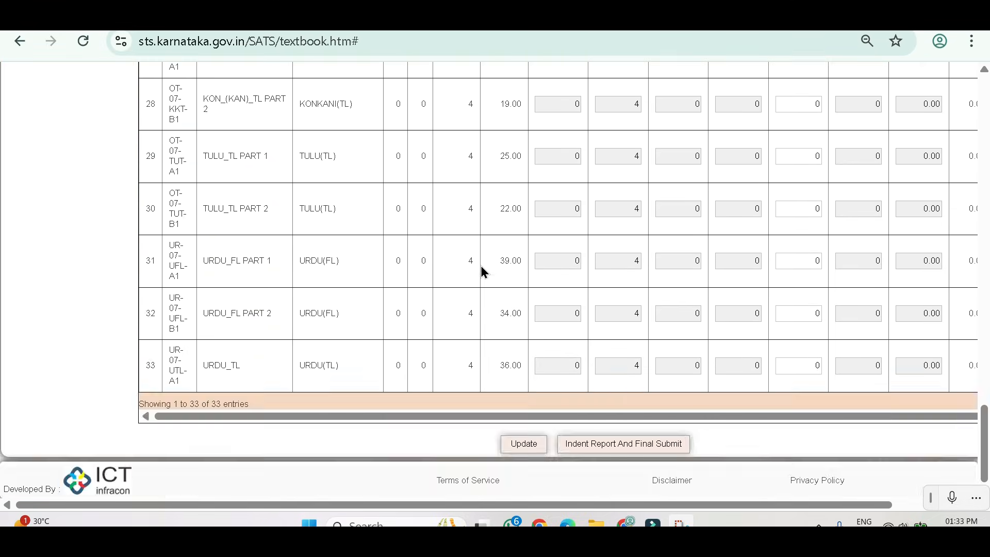
{"action": "left_click", "coordinate": [652, 449]}
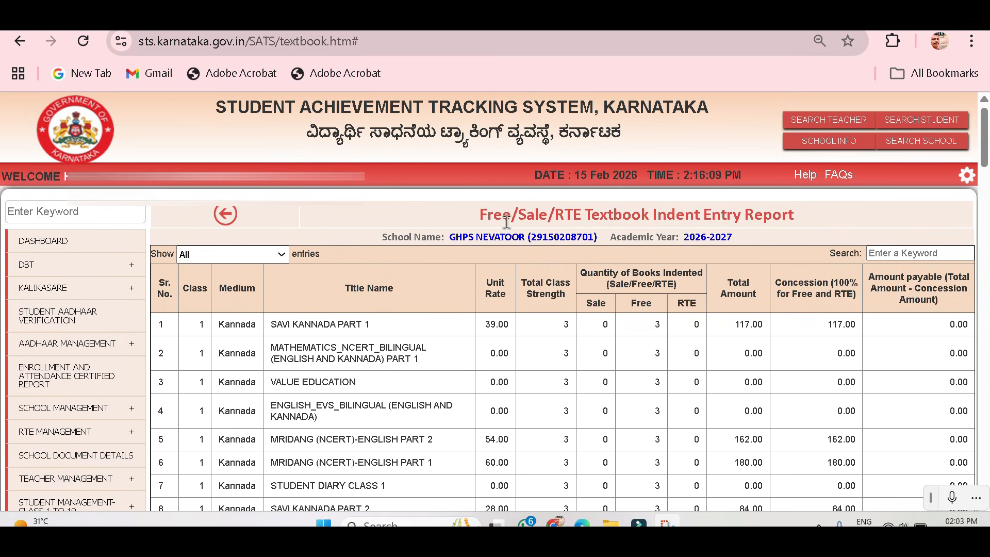
{"action": "scroll", "coordinate": [815, 281], "scroll_direction": "down", "scroll_amount": 2}
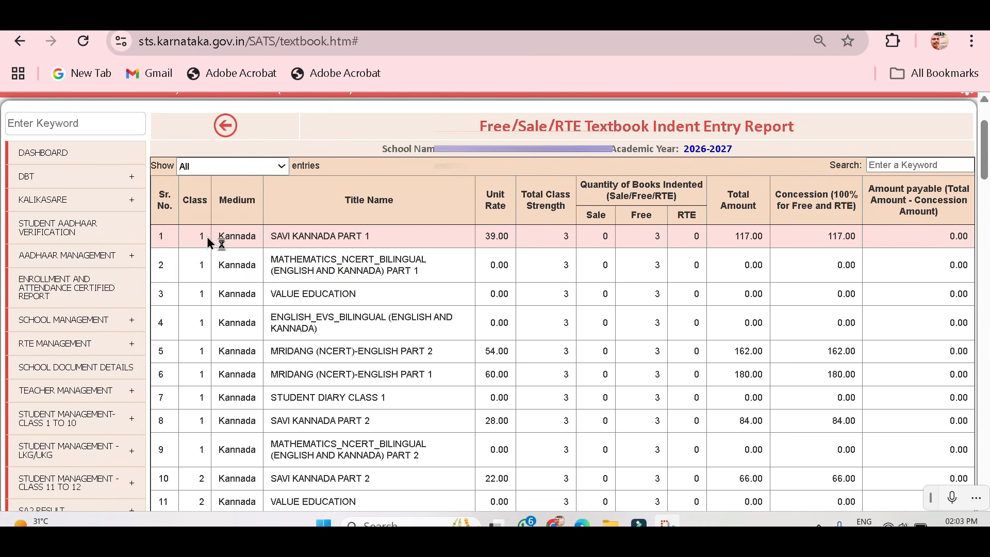
{"action": "scroll", "coordinate": [205, 245], "scroll_direction": "down", "scroll_amount": 4}
{"action": "scroll", "coordinate": [205, 244], "scroll_direction": "down", "scroll_amount": 20}
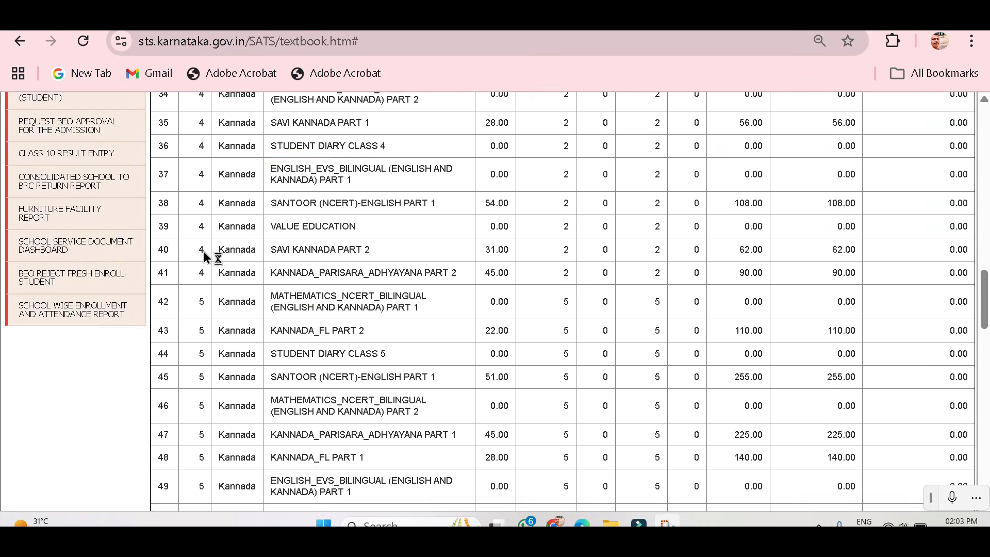
{"action": "scroll", "coordinate": [205, 258], "scroll_direction": "down", "scroll_amount": 9}
{"action": "scroll", "coordinate": [205, 260], "scroll_direction": "up", "scroll_amount": 16}
{"action": "scroll", "coordinate": [391, 323], "scroll_direction": "down", "scroll_amount": 18}
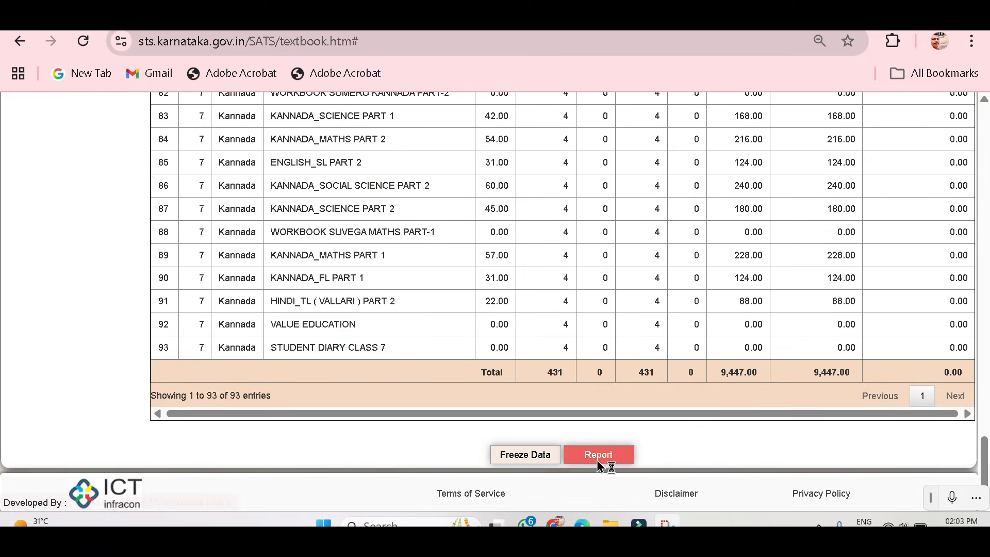
Generate the textbook indent entry report and save all its pages as a PDF in portrait layout.
{"action": "left_click", "coordinate": [531, 455]}
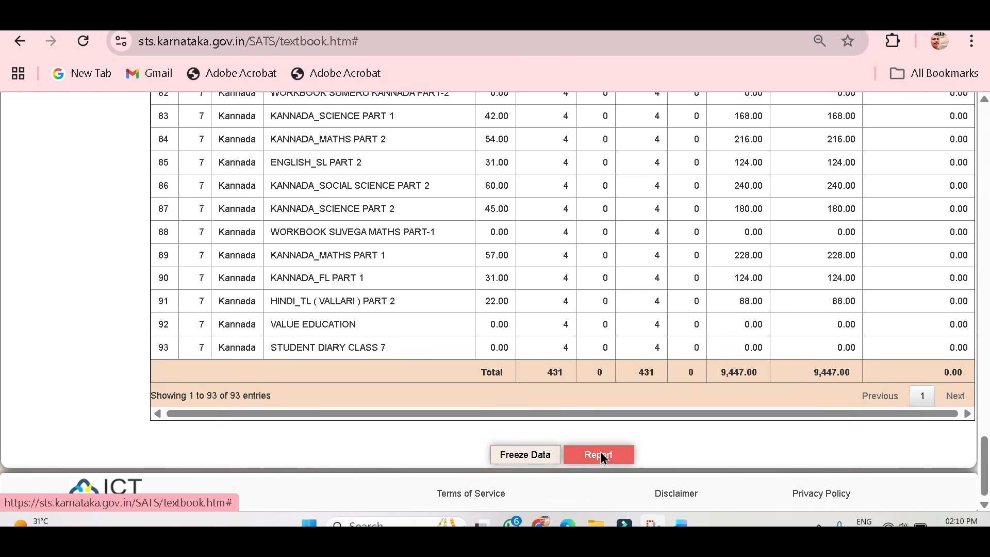
{"action": "left_click", "coordinate": [601, 455]}
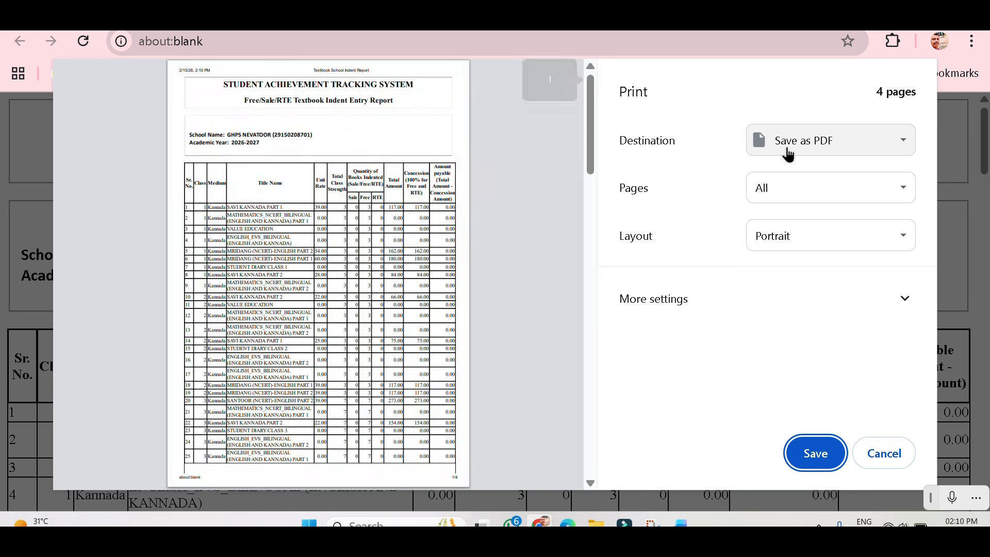
{"action": "left_click", "coordinate": [800, 153]}
{"action": "left_click", "coordinate": [806, 195]}
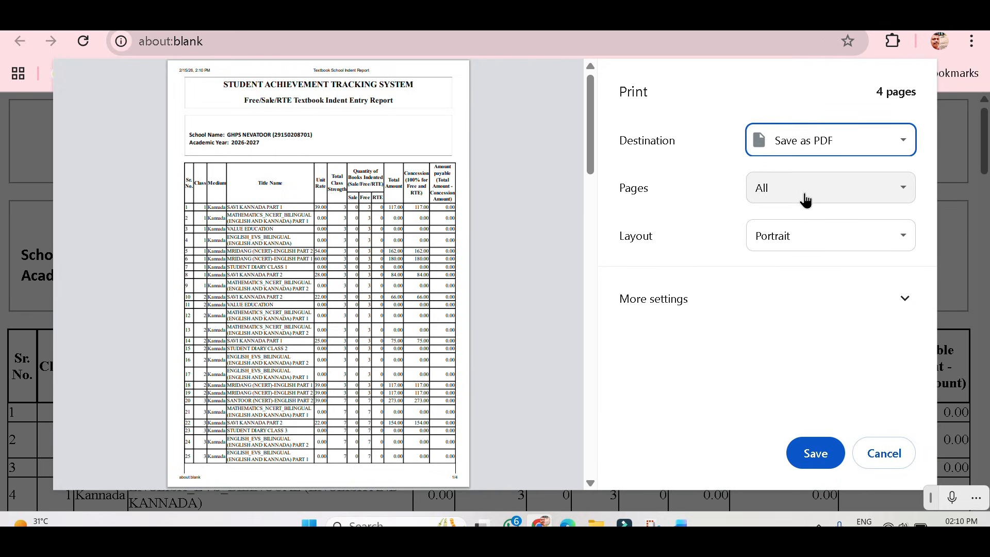
{"action": "left_click", "coordinate": [815, 454]}
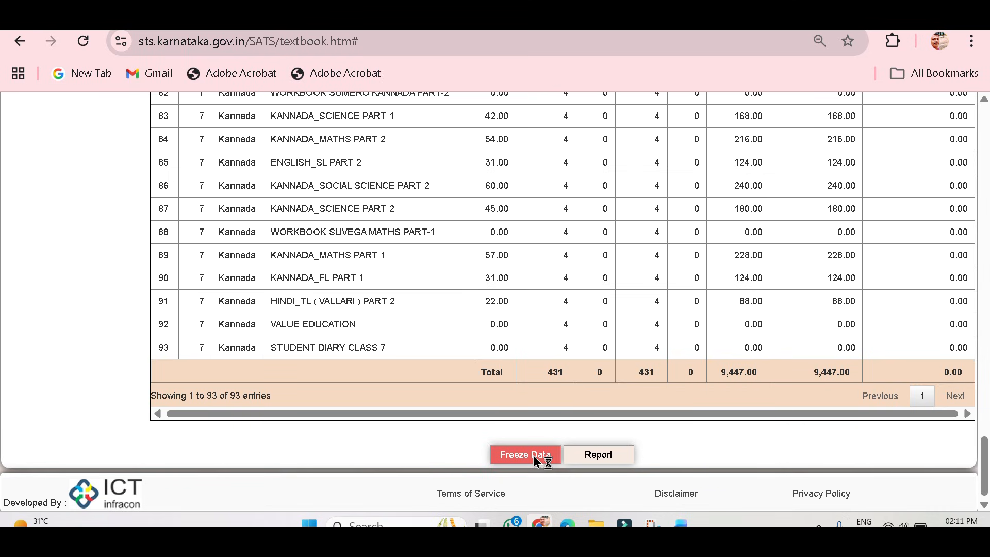
Freeze the 2026-2027 indent data, proceeding without class 8 quantities and confirming the freeze.
{"action": "left_click", "coordinate": [533, 456]}
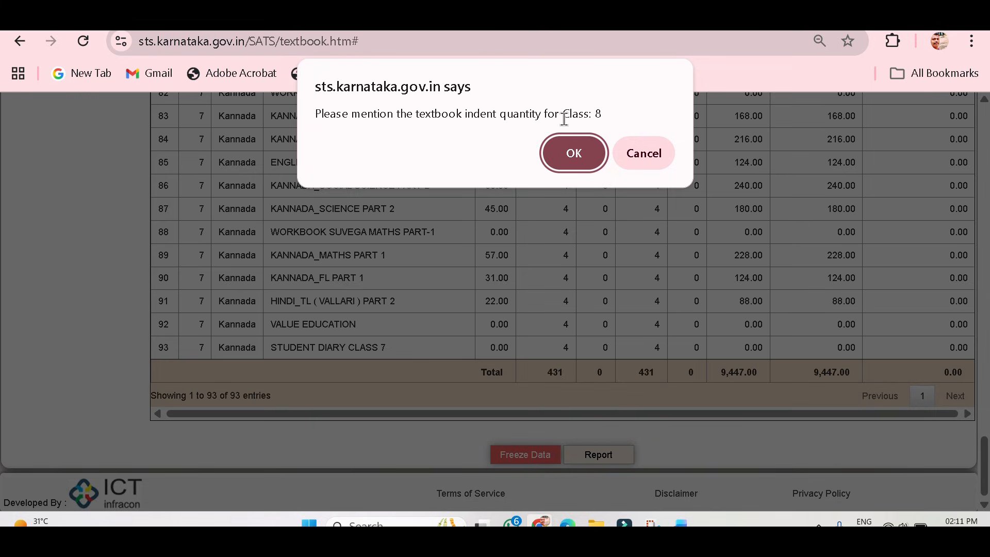
{"action": "key", "text": "super+shift+s"}
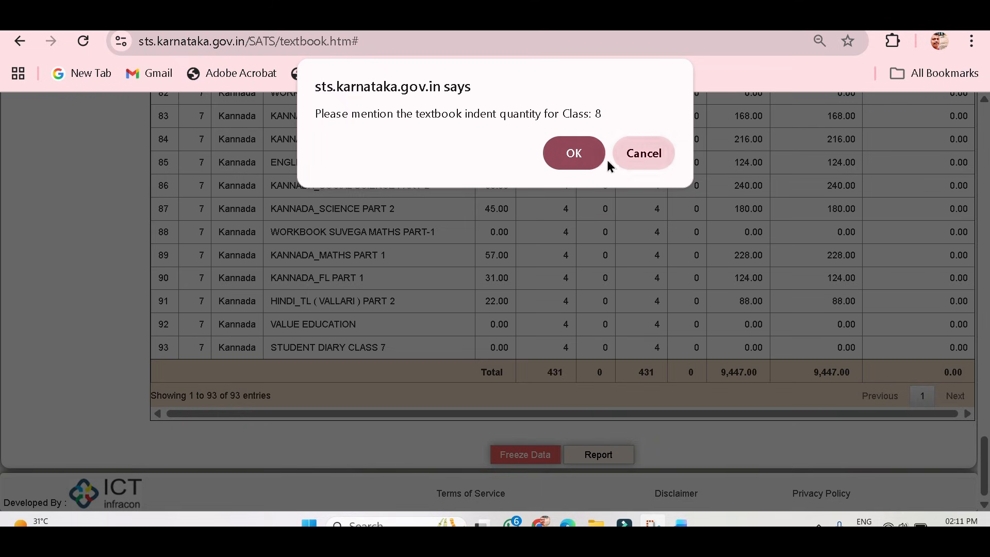
{"action": "left_click", "coordinate": [585, 153]}
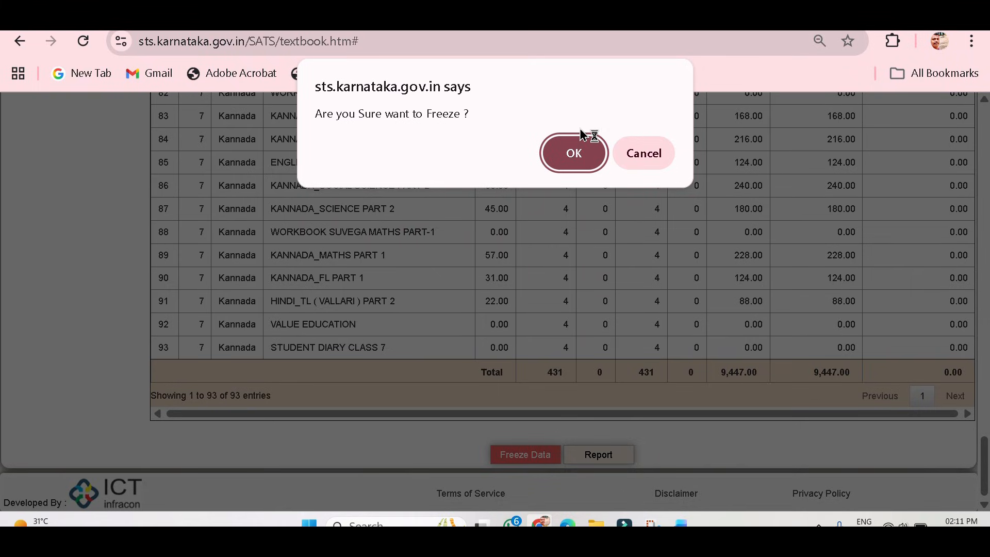
{"action": "left_click", "coordinate": [563, 164]}
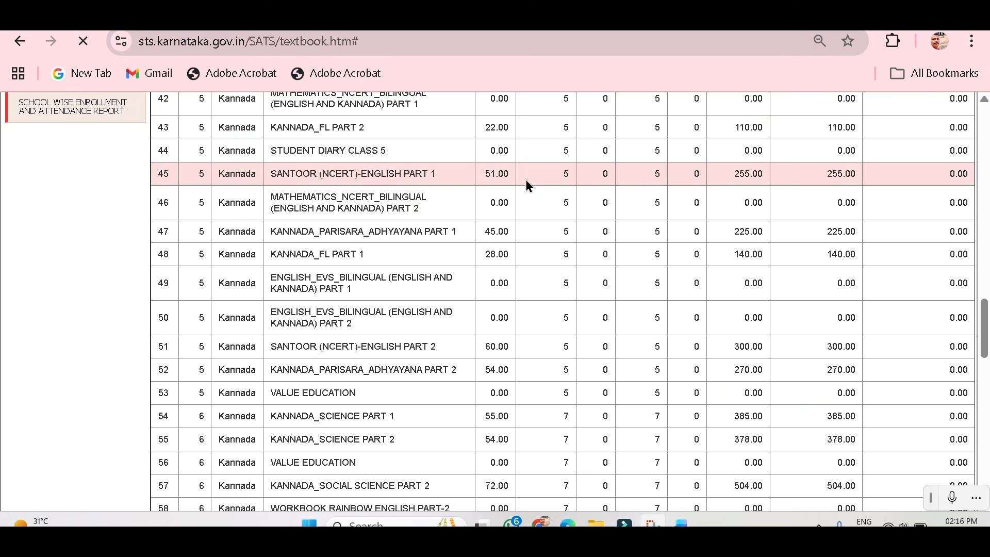
{"action": "scroll", "coordinate": [524, 184], "scroll_direction": "up", "scroll_amount": 15}
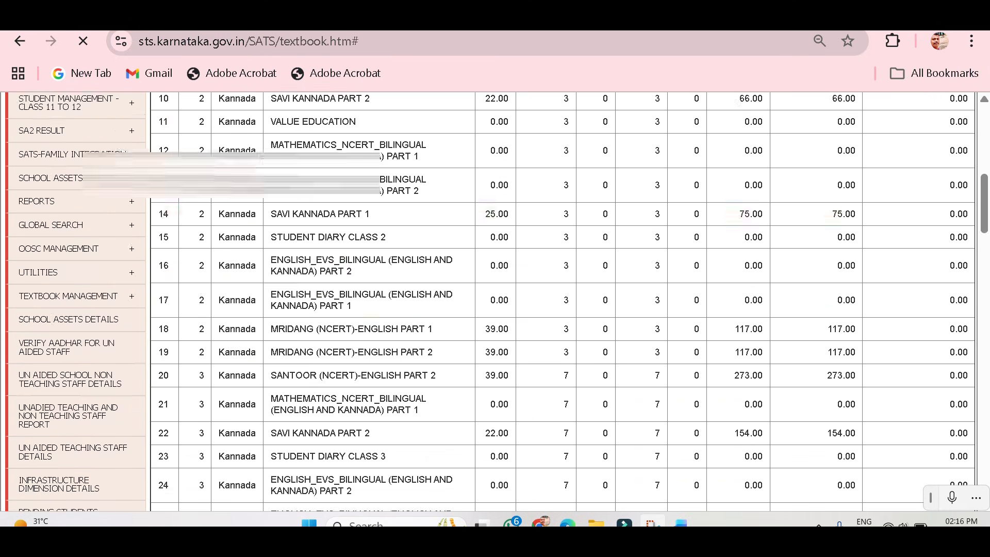